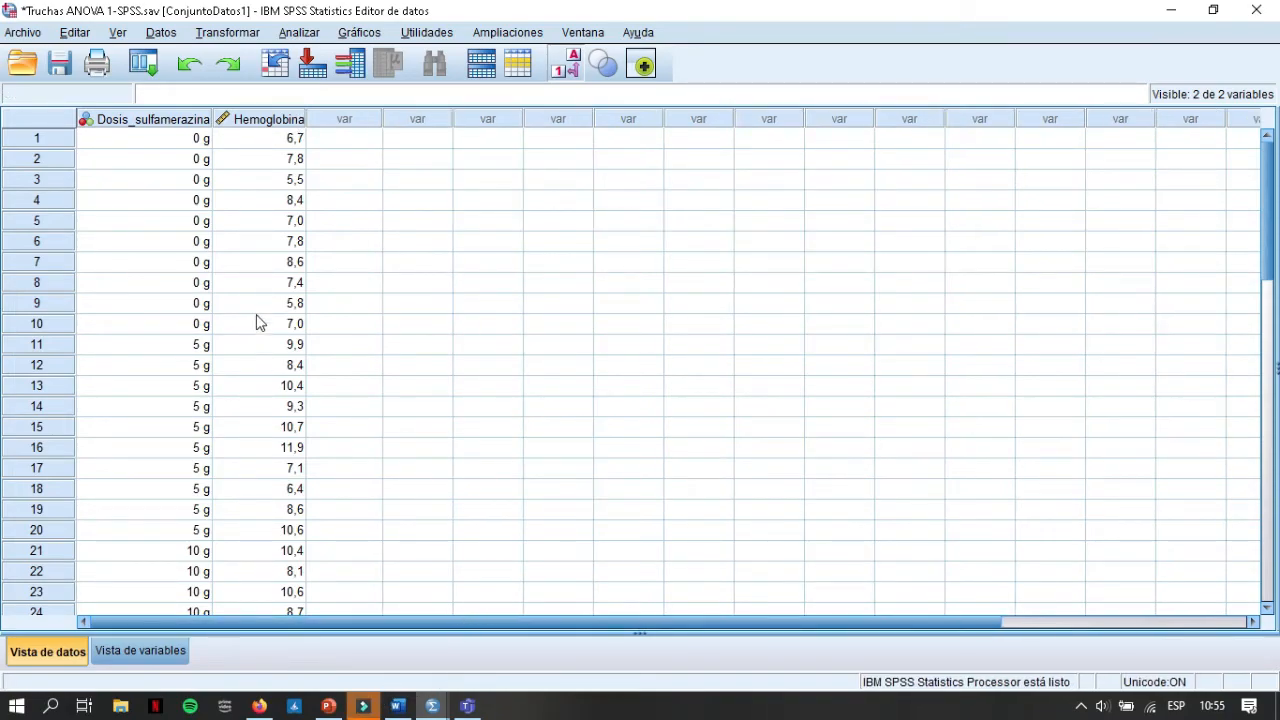
Step: Run the Explorar analysis with the stem-and-leaf plot (De tallo y hojas) off and the Levene test set to No transformados
click(299, 32)
mouse_move(488, 80)
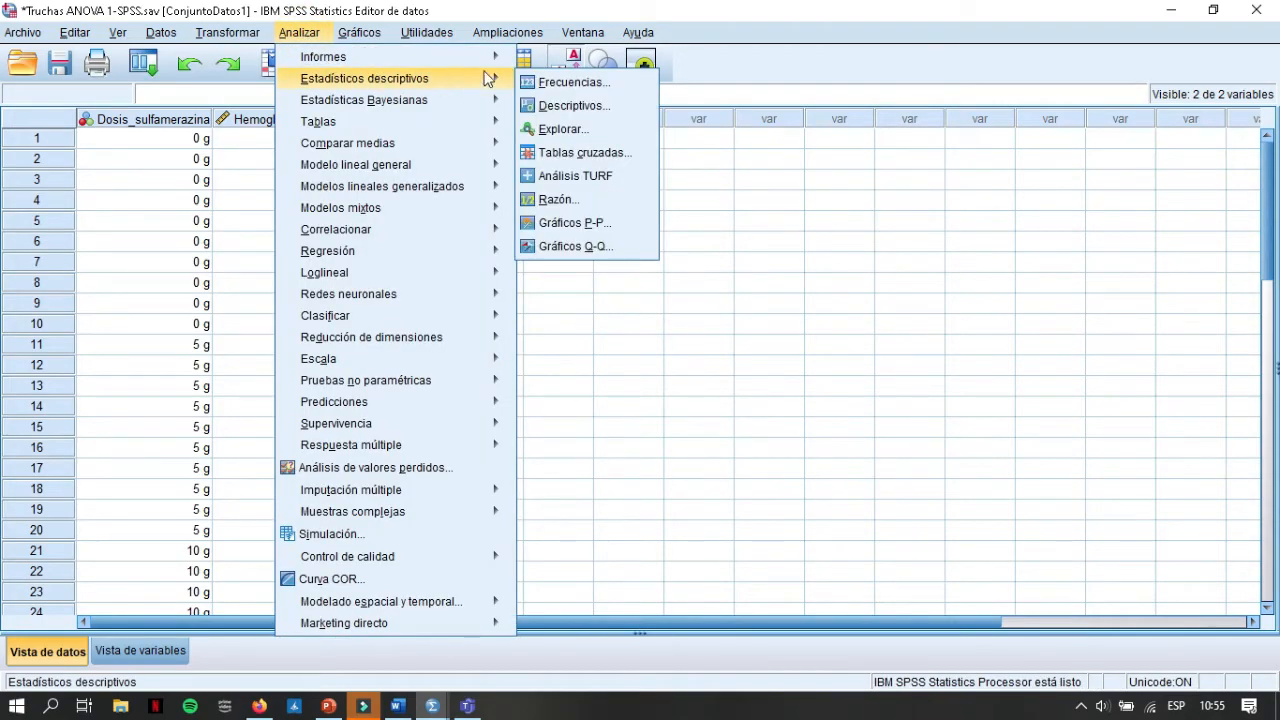
click(560, 129)
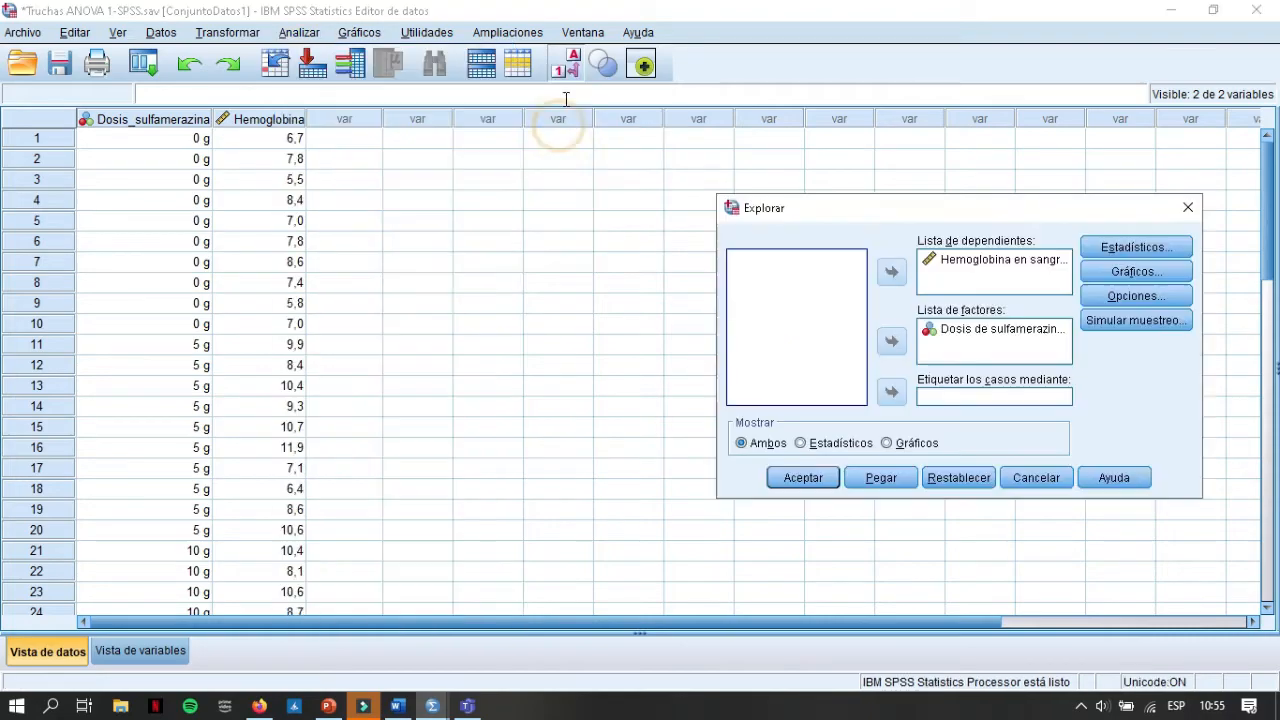
click(1134, 272)
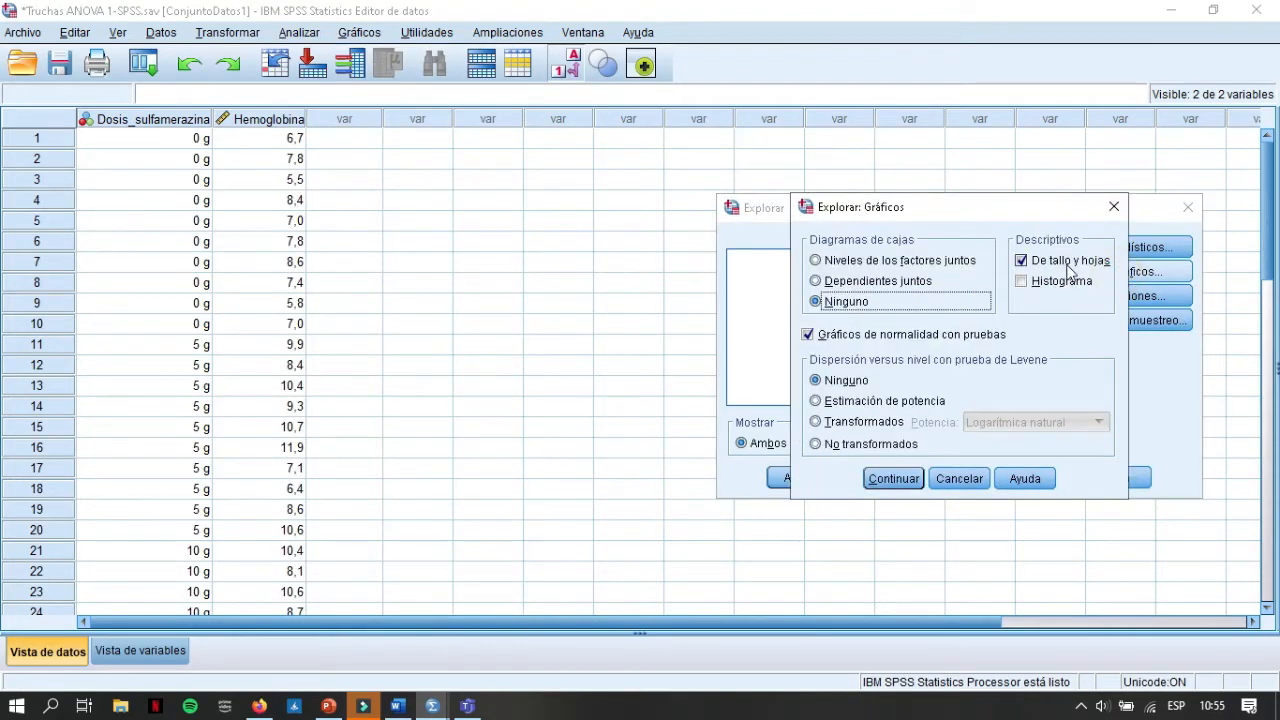
click(1024, 262)
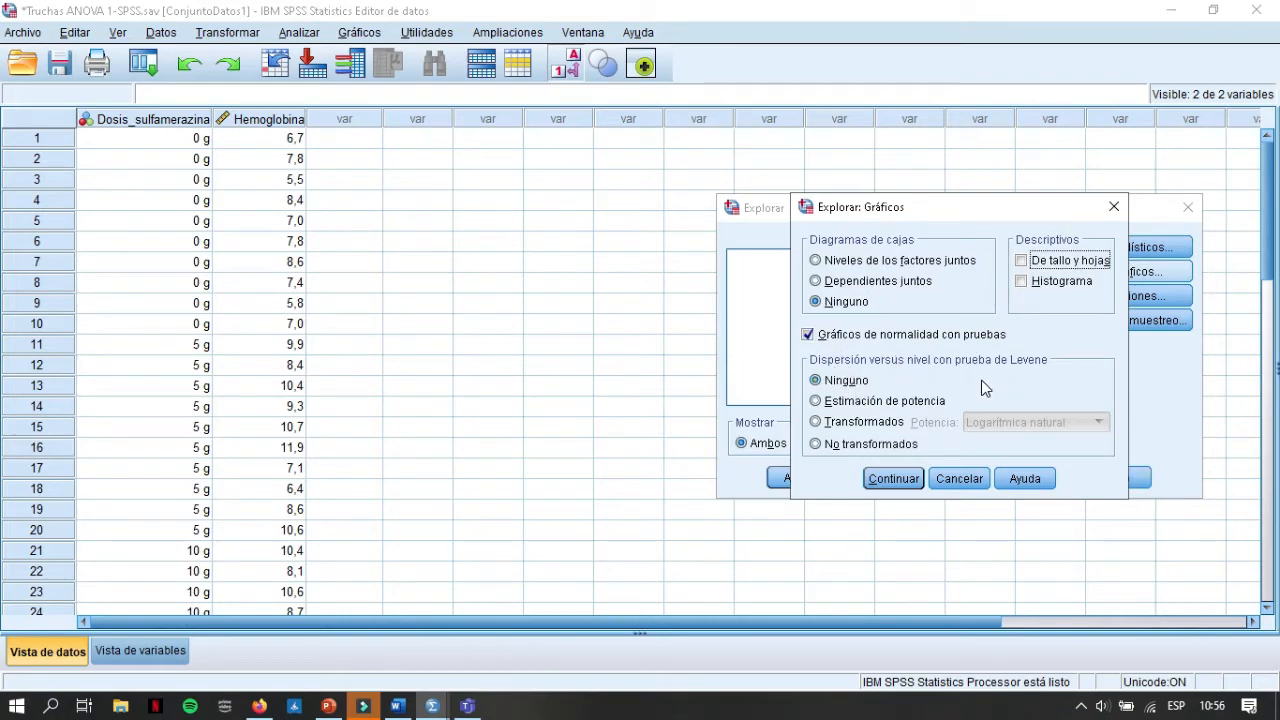
click(905, 447)
click(895, 479)
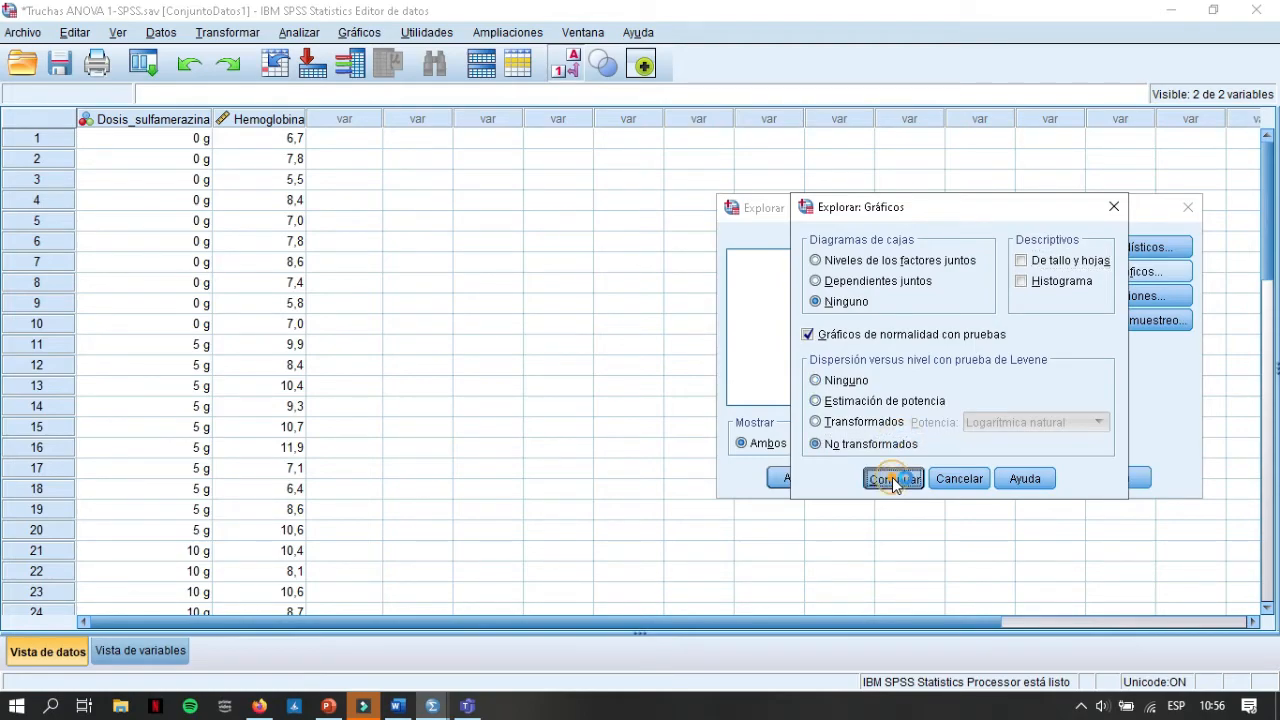
click(822, 482)
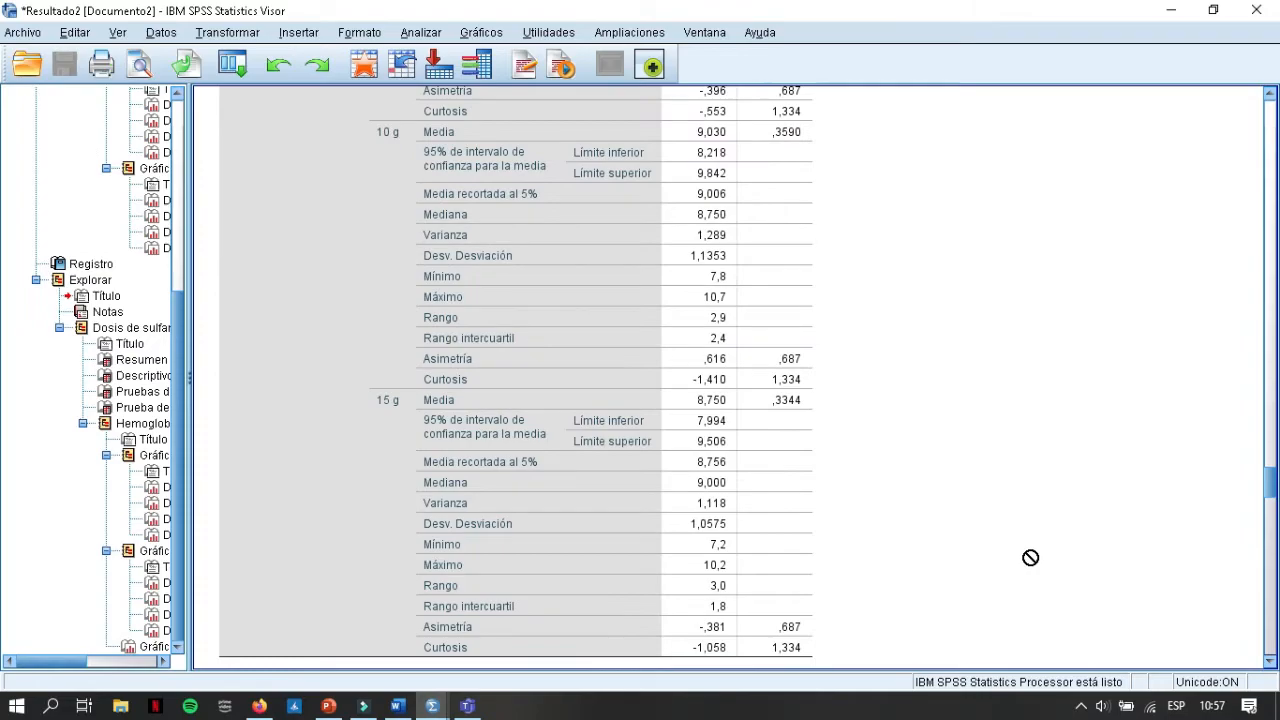
Step: Examine the Sig. values of Levene's test in the Prueba de homogeneidad de varianza table by highlighting them
scroll(961, 441, down, 5)
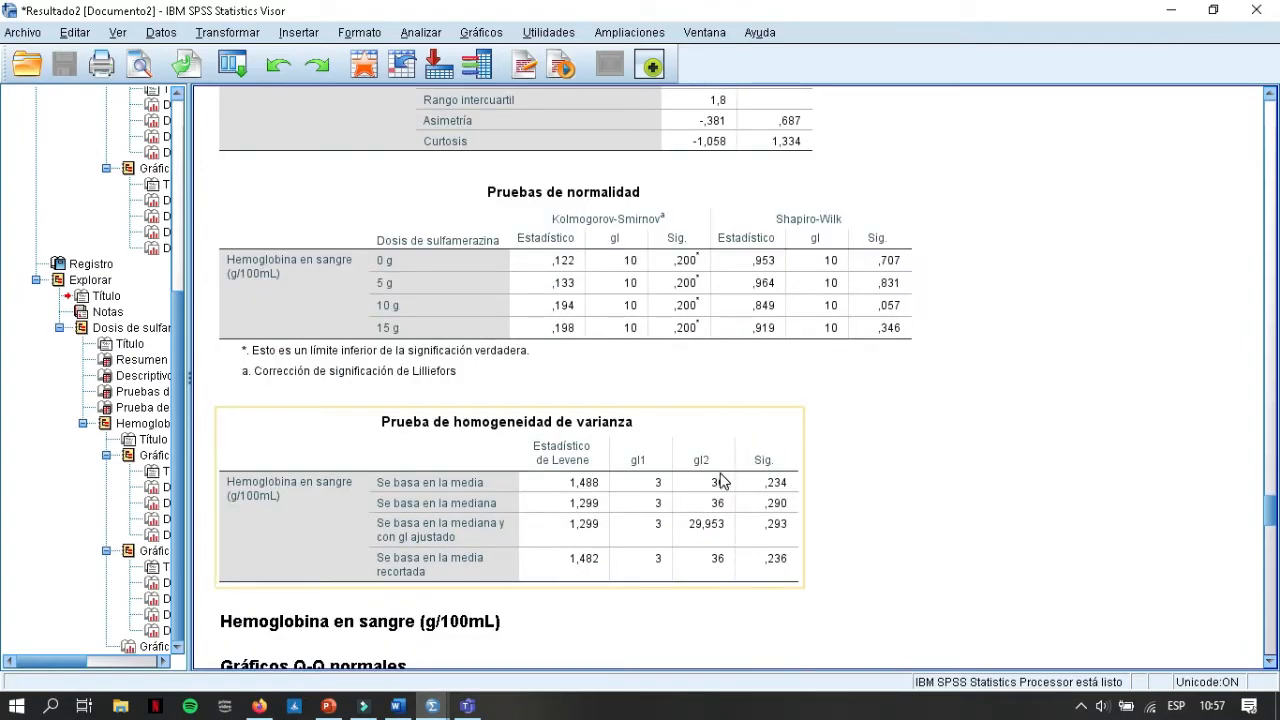
scroll(463, 518, down, 2)
click(765, 398)
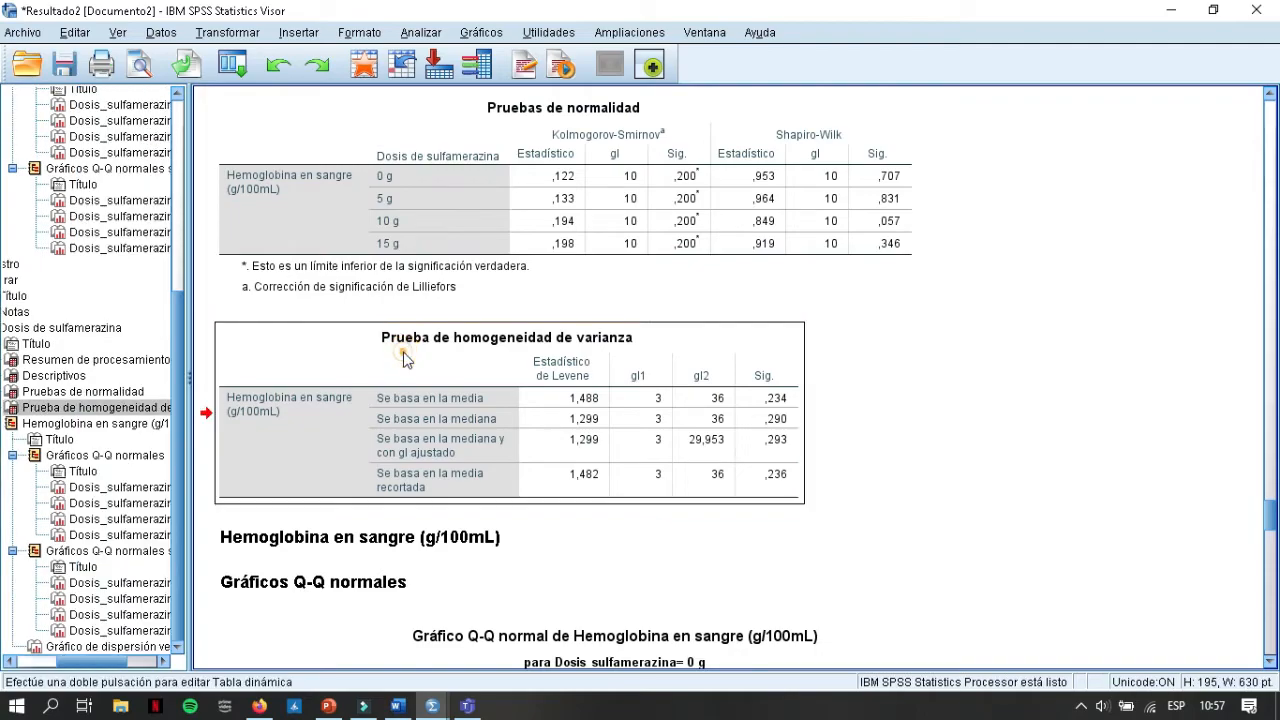
double_click(765, 398)
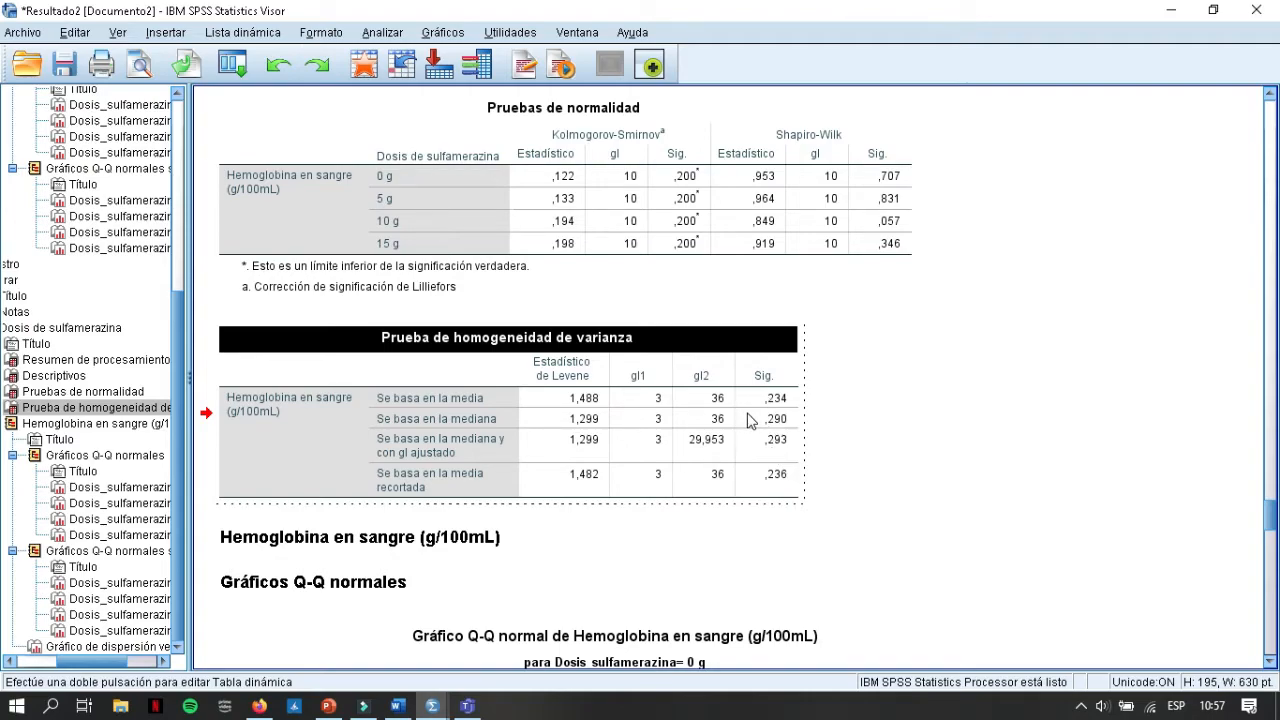
click(748, 420)
shift+click(745, 400)
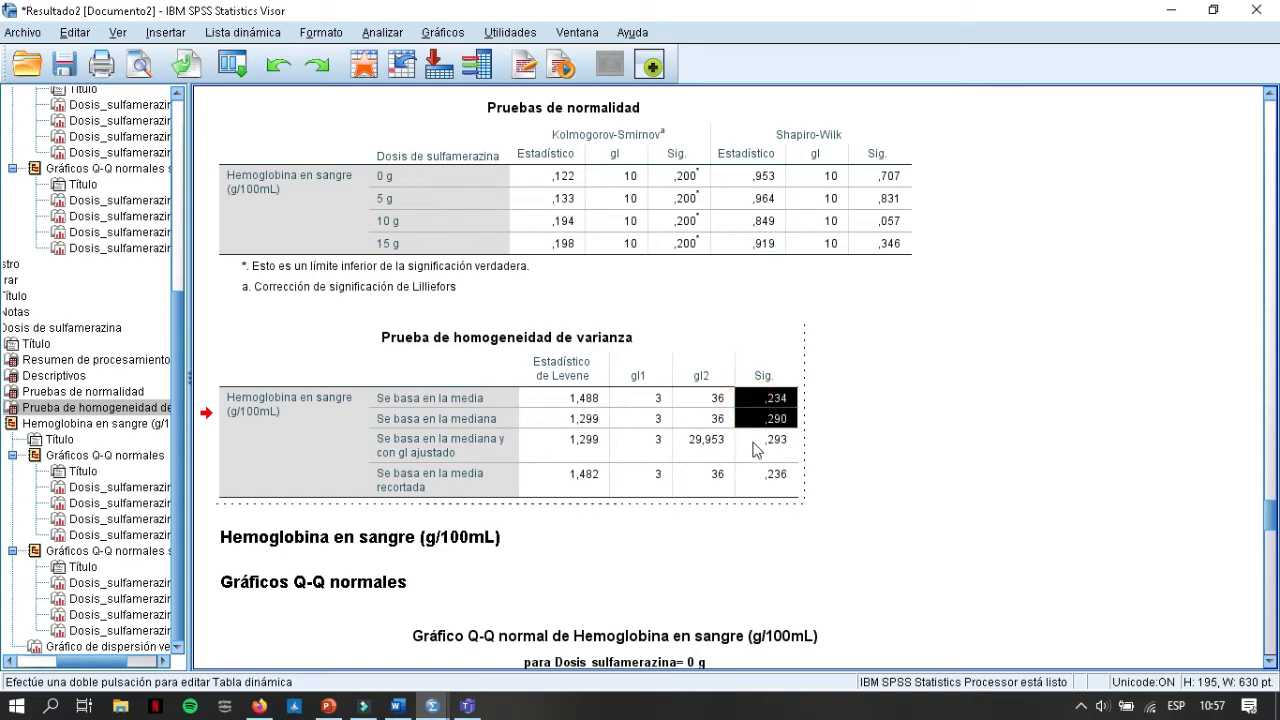
drag(752, 438, 813, 452)
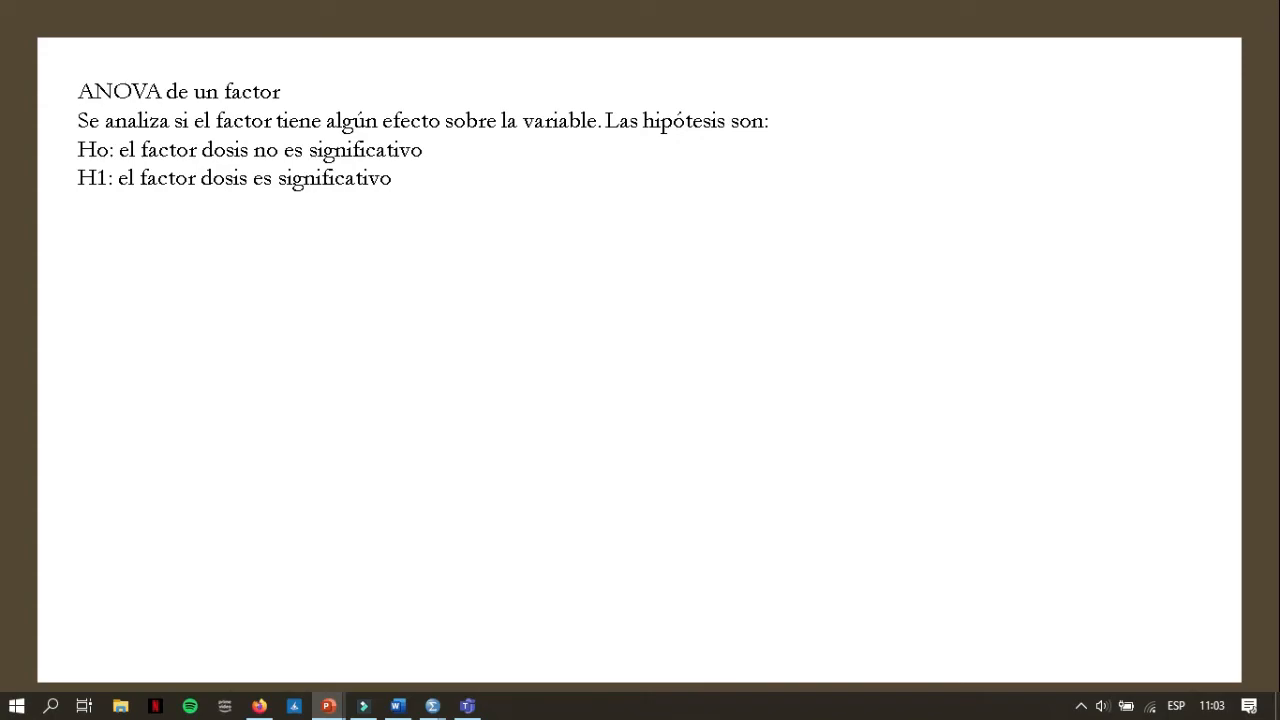
Step: Switch to the SPSS data editor and set up a Univariado general linear model with Hemoglobina as dependent variable and Dosis_sulfamerazina as fixed factor
key(alt+Tab)
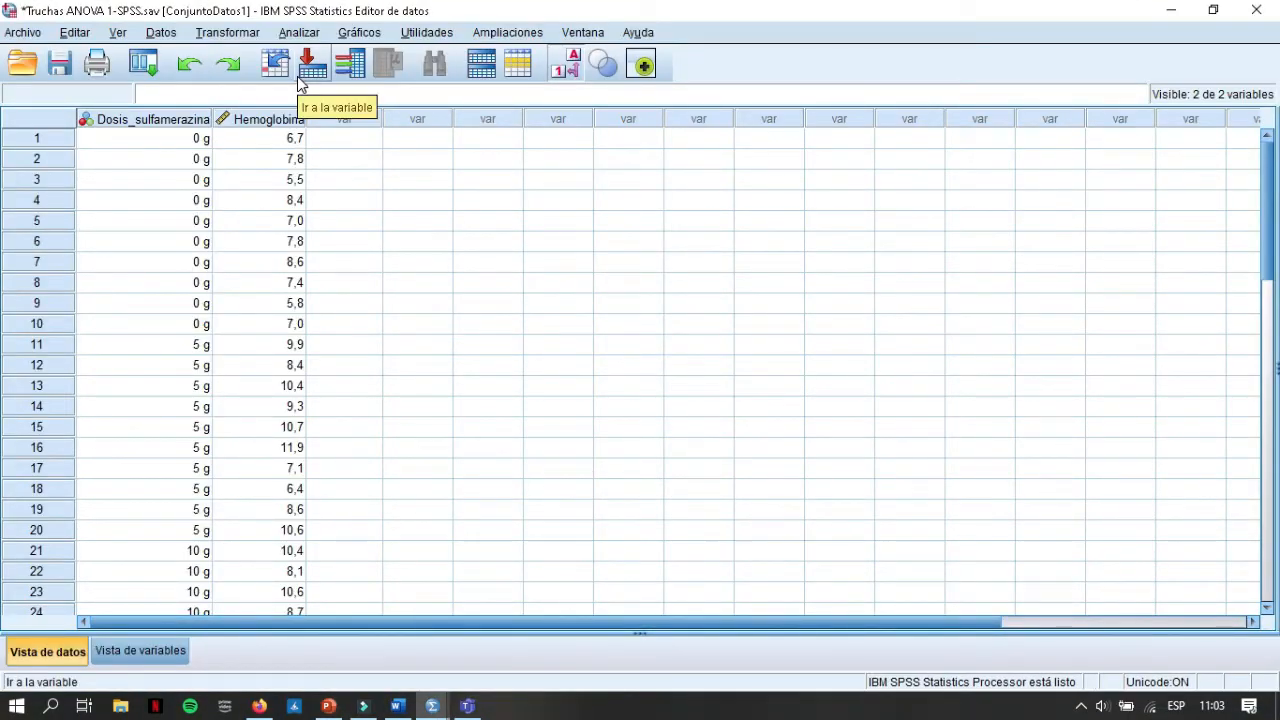
click(290, 33)
click(290, 33)
click(291, 34)
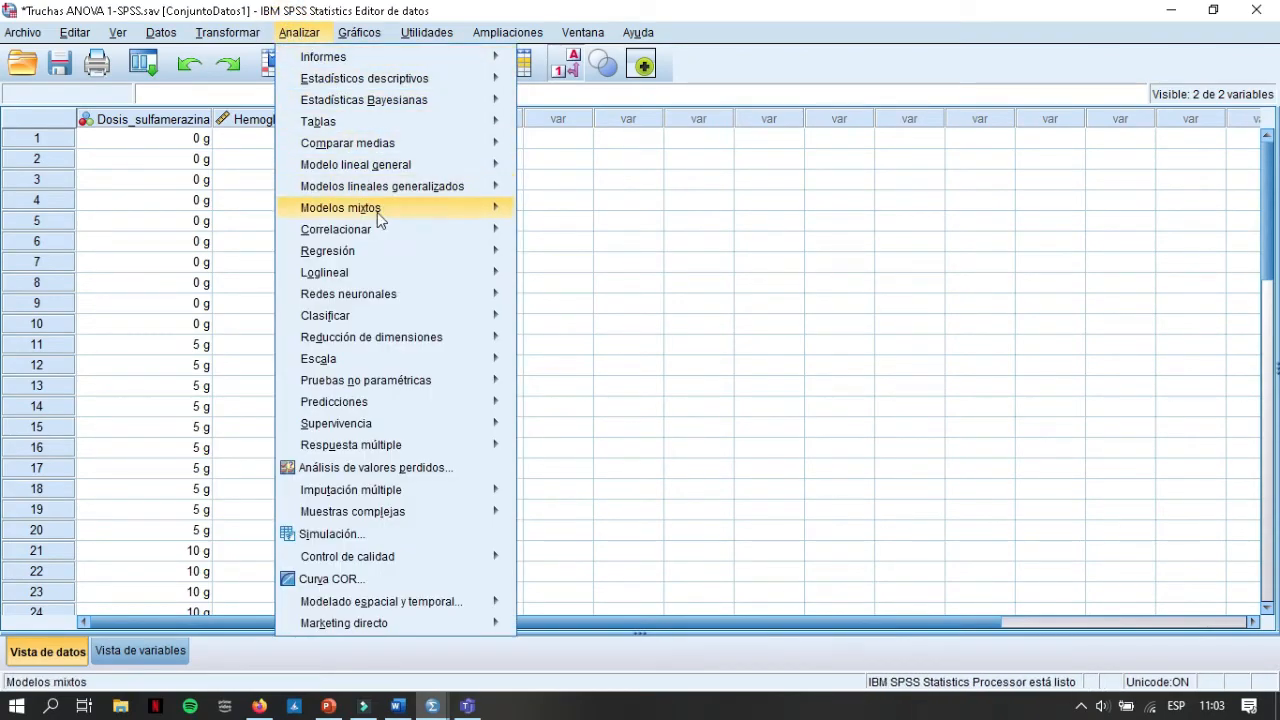
mouse_move(412, 166)
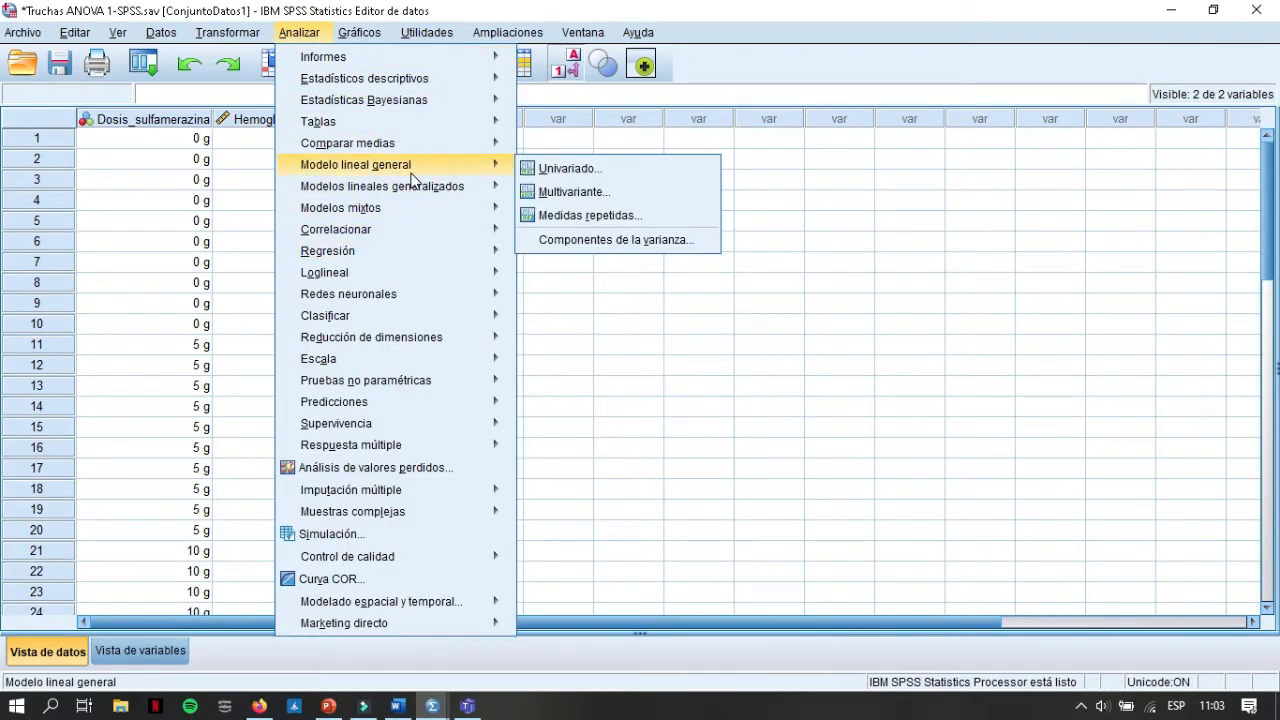
click(540, 170)
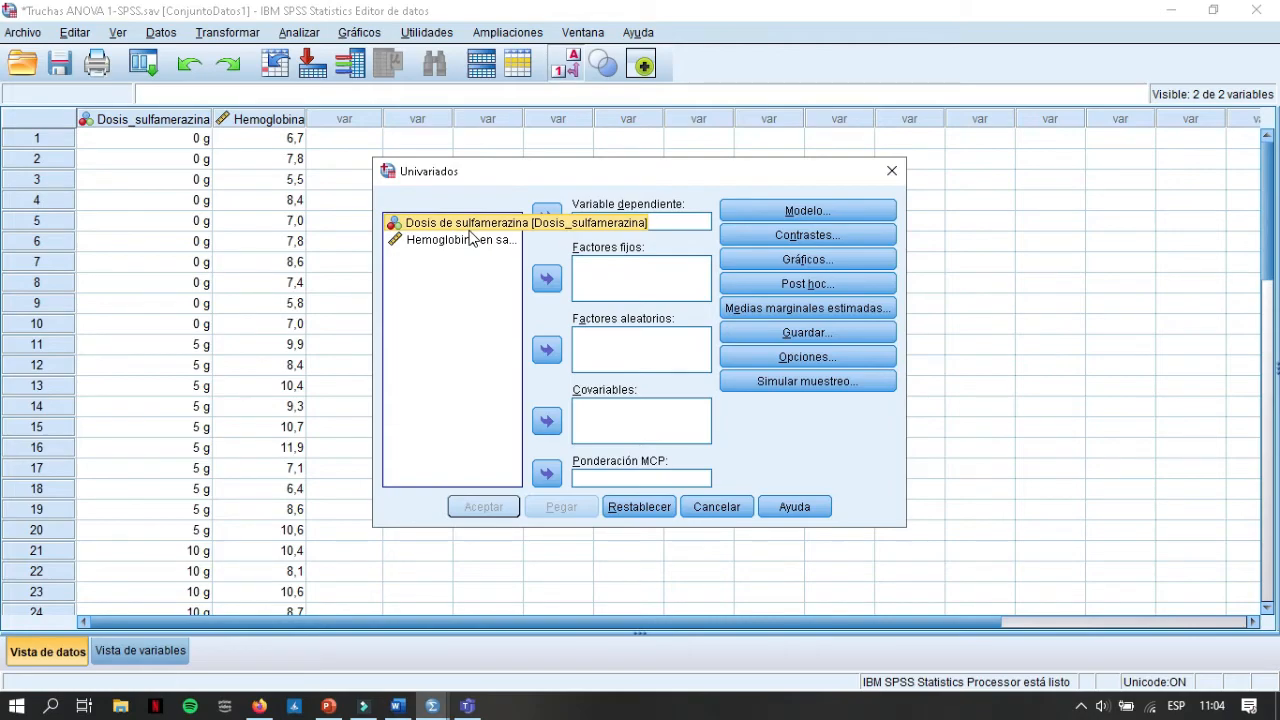
drag(469, 230, 625, 285)
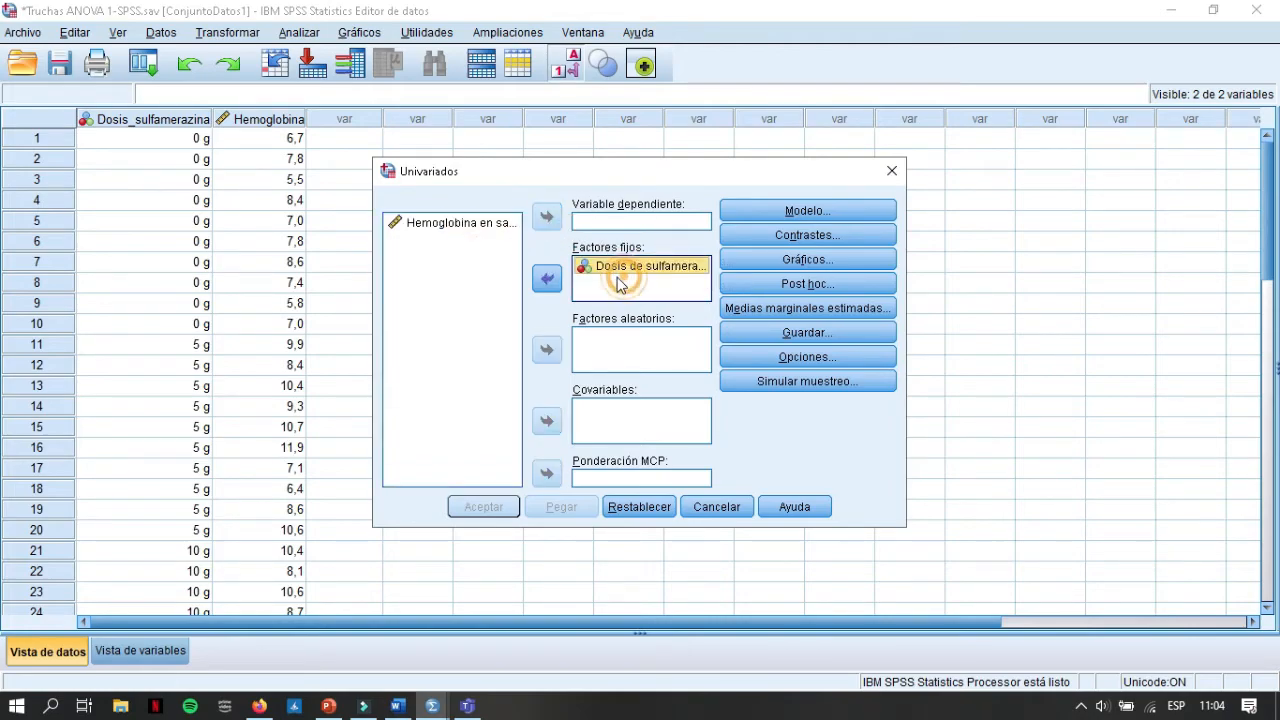
drag(490, 228, 611, 222)
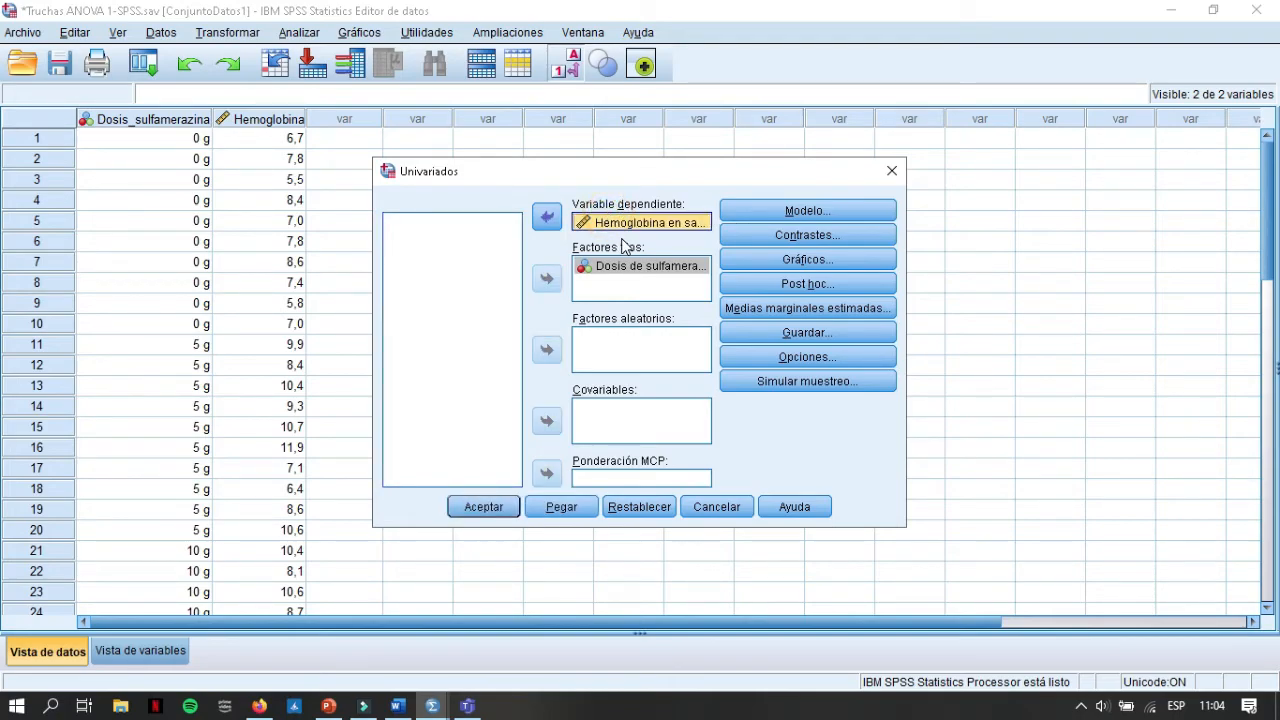
Step: Add a profile plot with Dosis_sulfamerazina on the horizontal axis
click(780, 263)
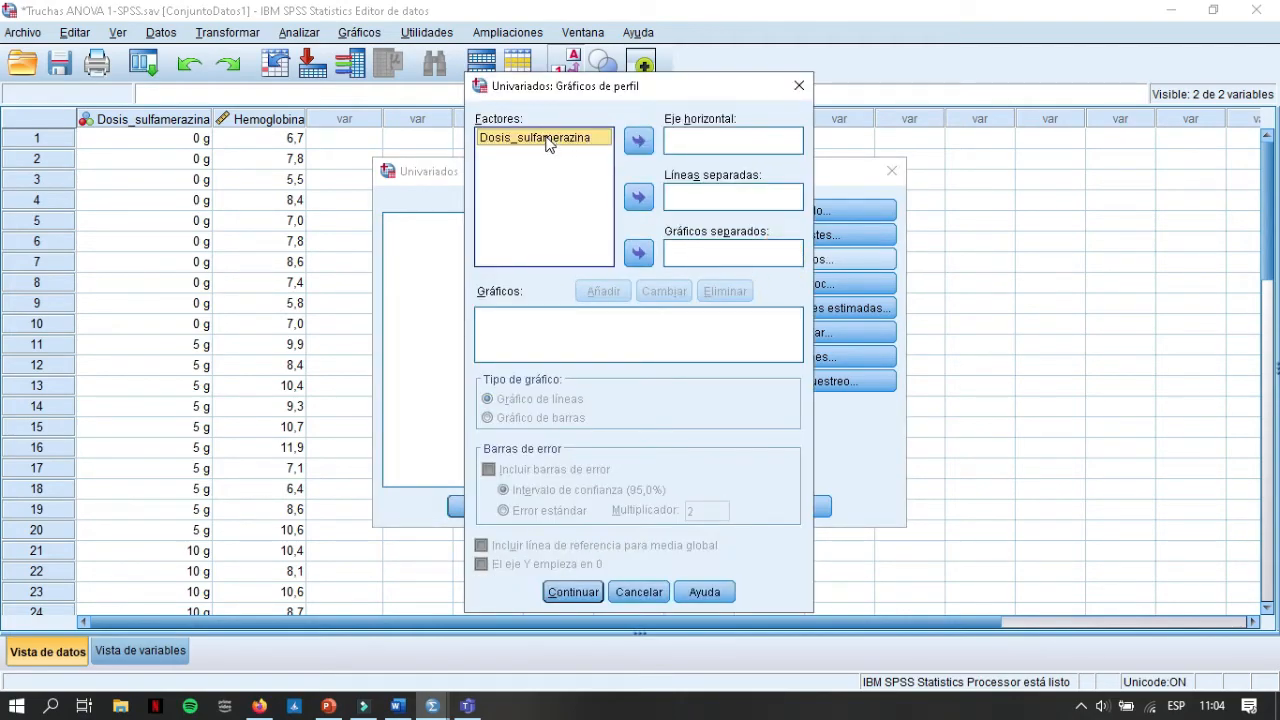
drag(535, 138, 670, 143)
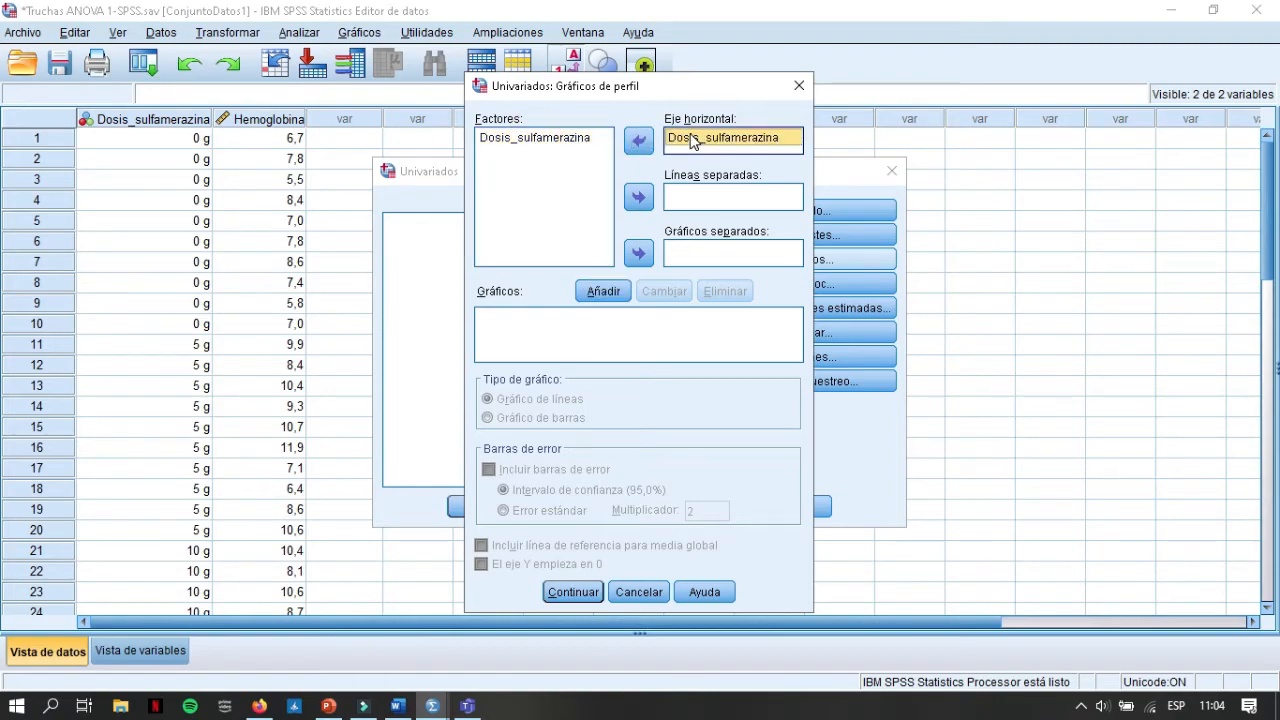
click(604, 292)
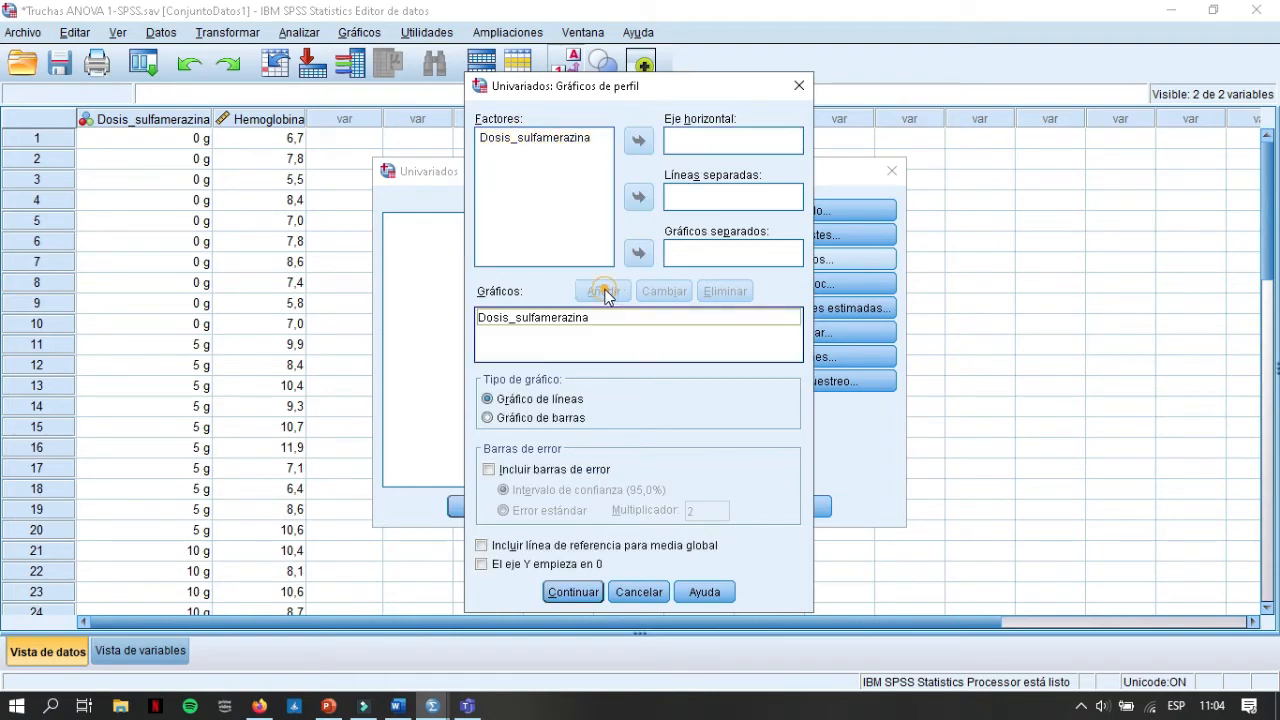
click(583, 600)
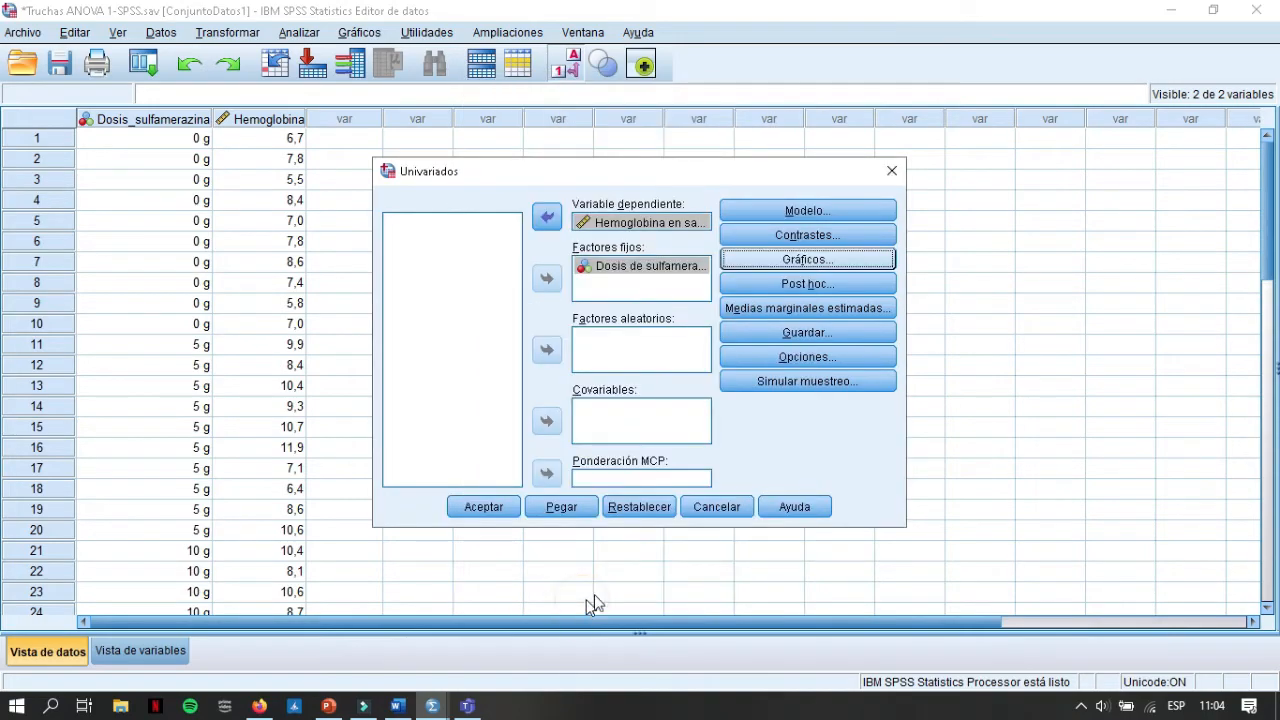
Step: Request Tukey post hoc comparisons for Dosis_sulfamerazina
click(806, 286)
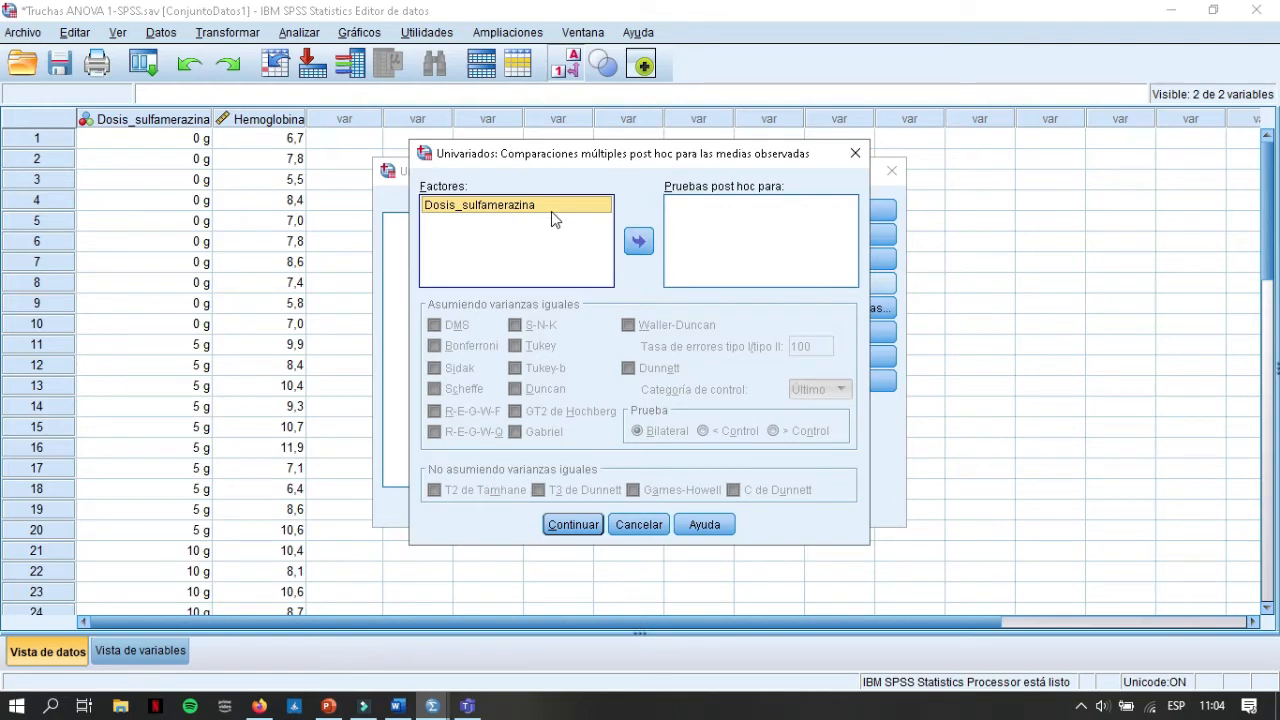
click(511, 207)
drag(511, 207, 678, 222)
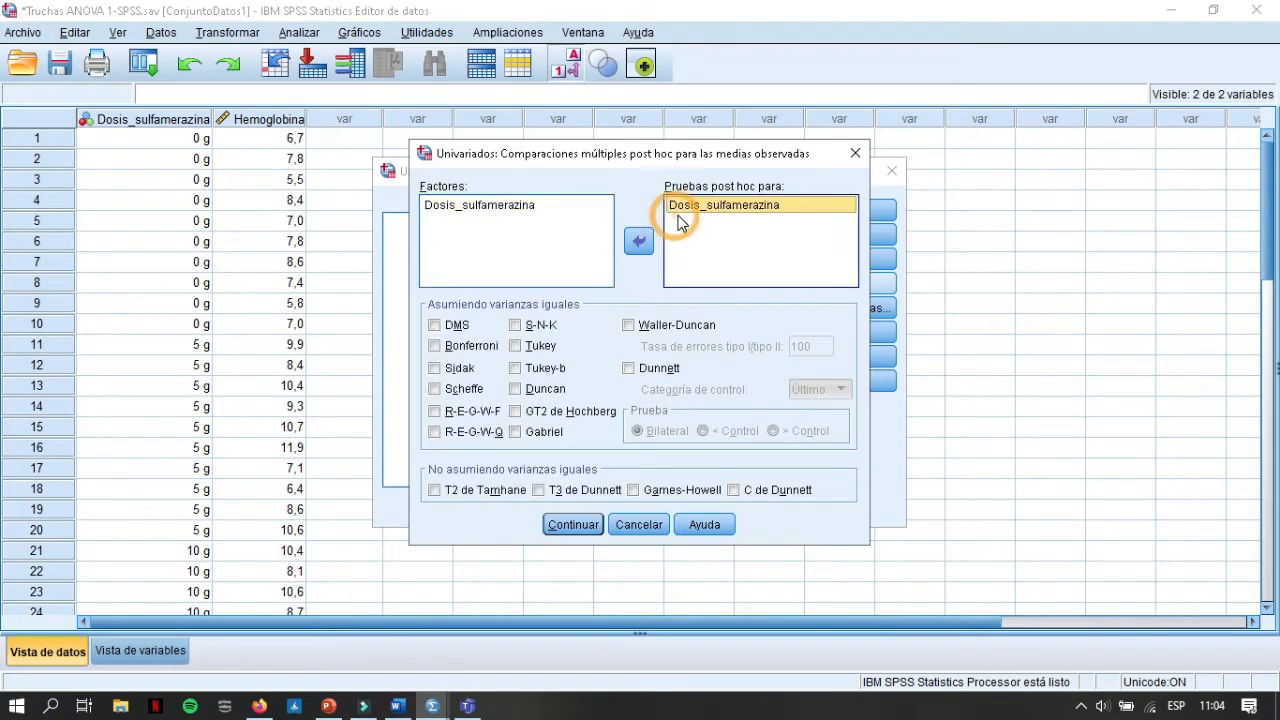
click(543, 352)
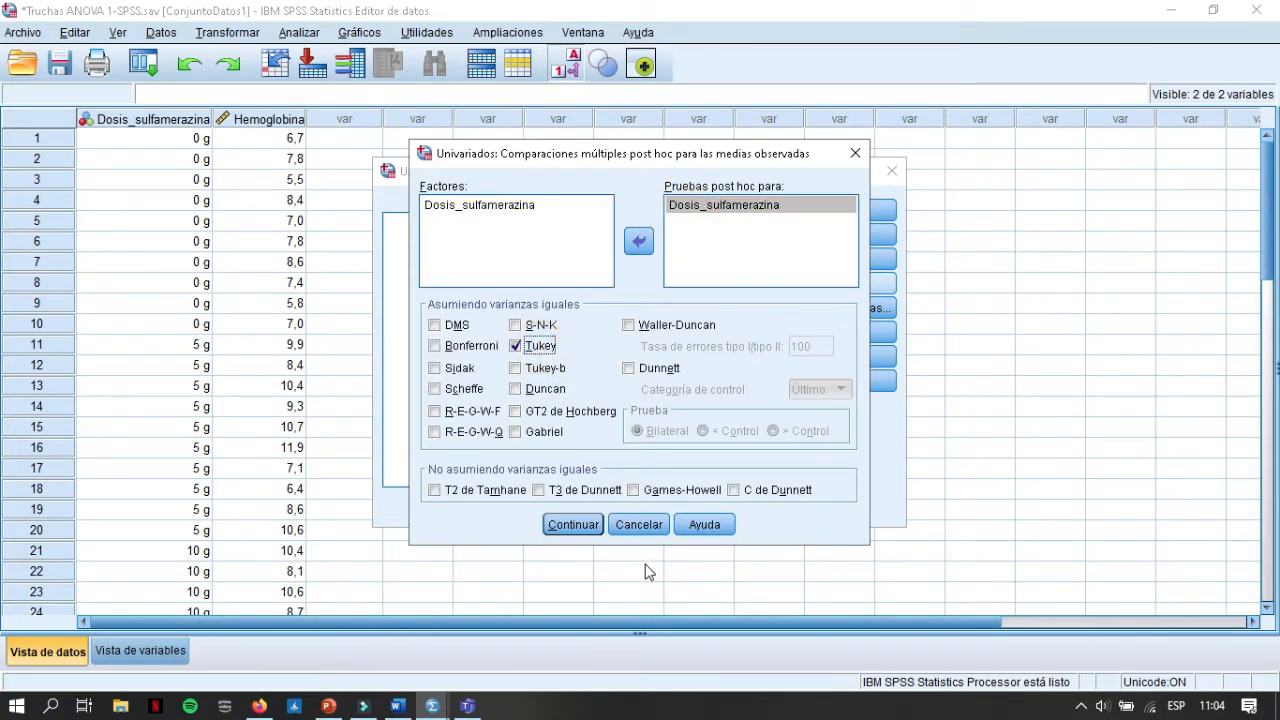
click(590, 530)
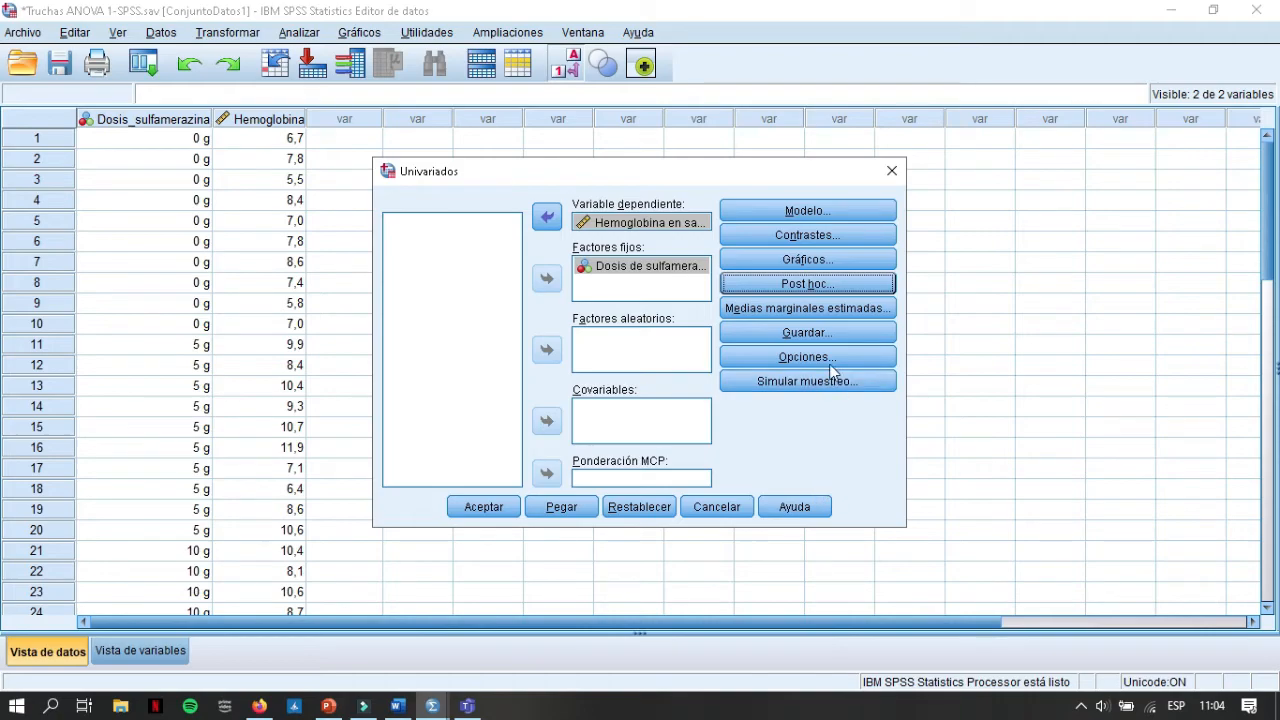
Step: Set the model to save unstandardized (No estandarizados) predicted values and residuals
click(829, 334)
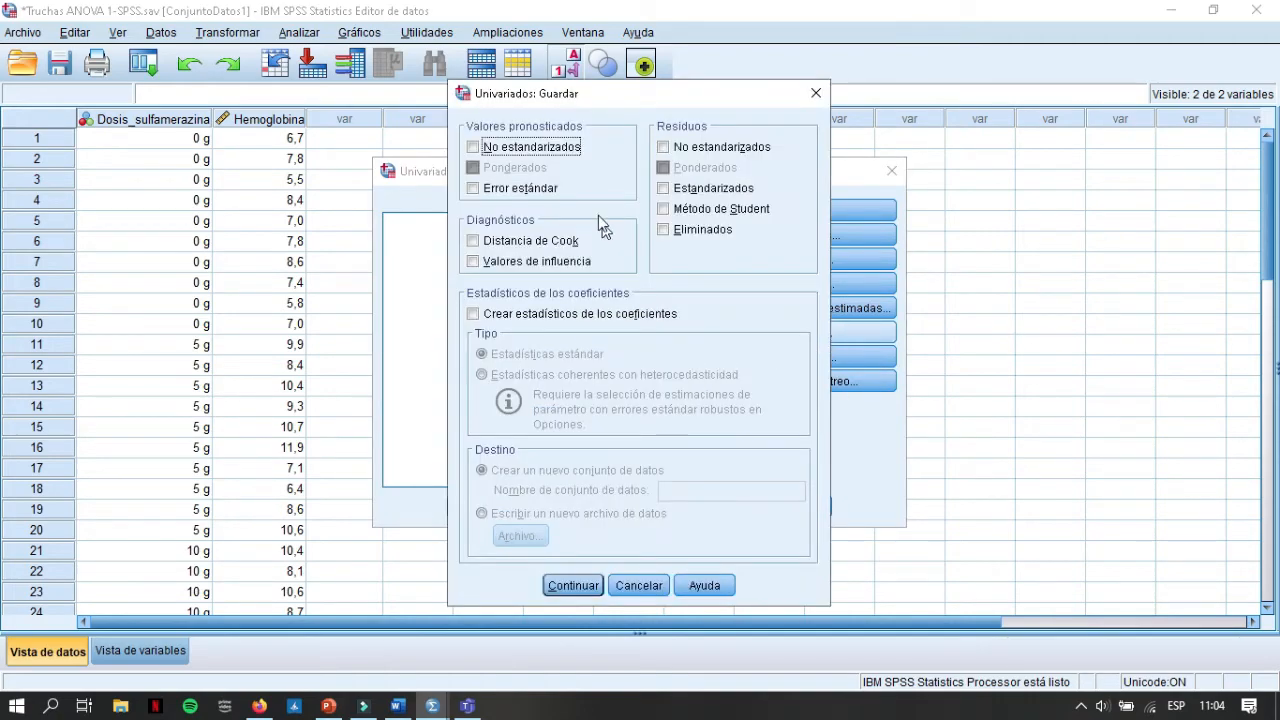
click(540, 150)
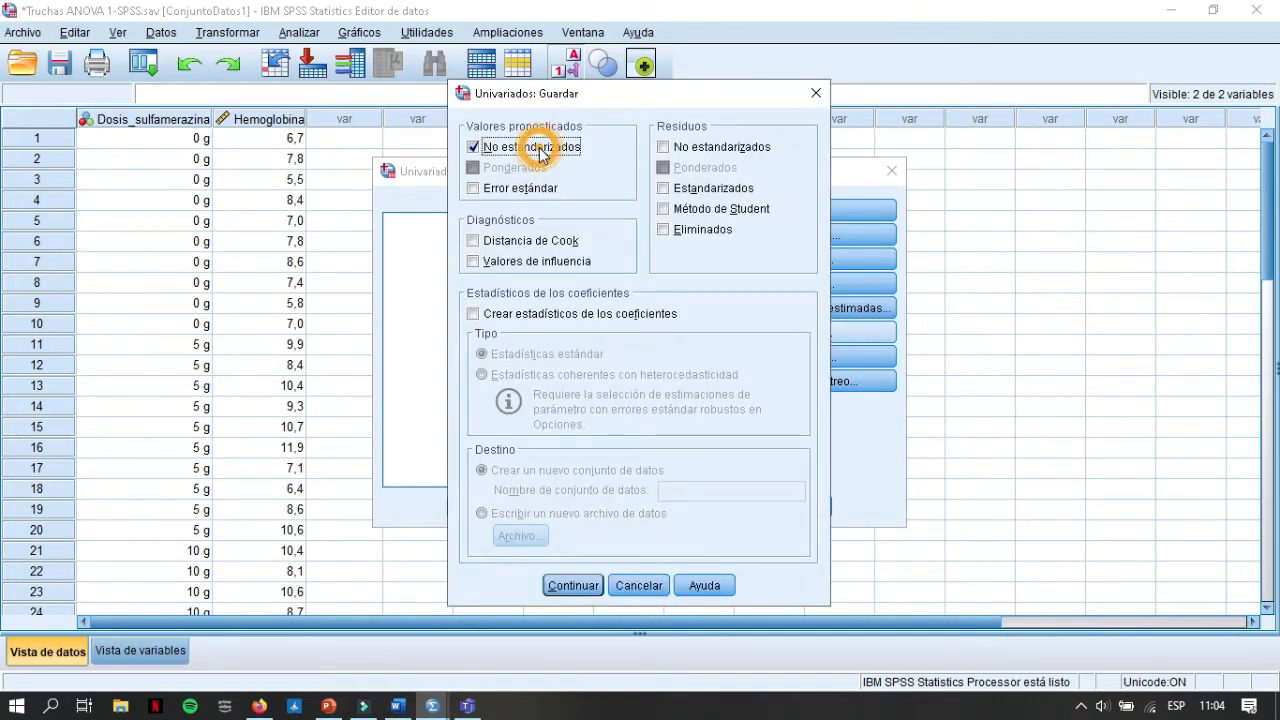
click(679, 150)
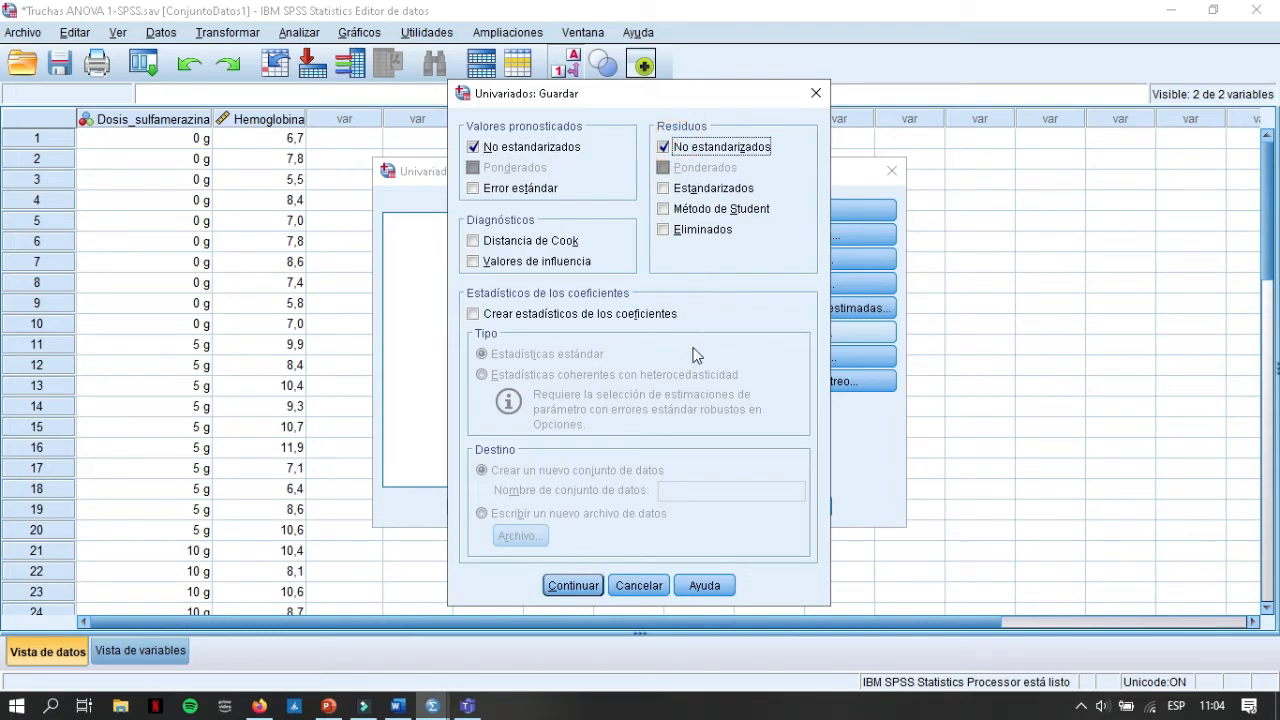
click(574, 586)
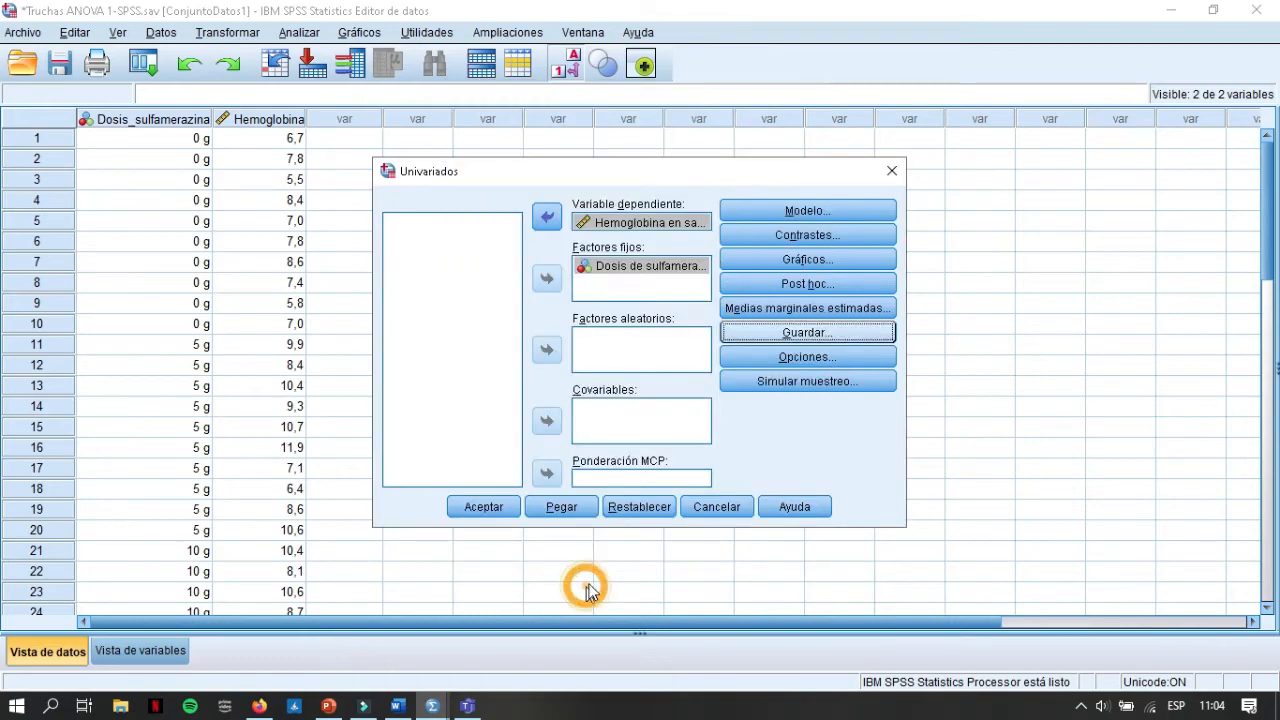
Step: Enable Estadísticos descriptivos, Pruebas de homogeneidad and Gráfico de dispersión versus gráfico de niveles, and run the univariate analysis
click(830, 358)
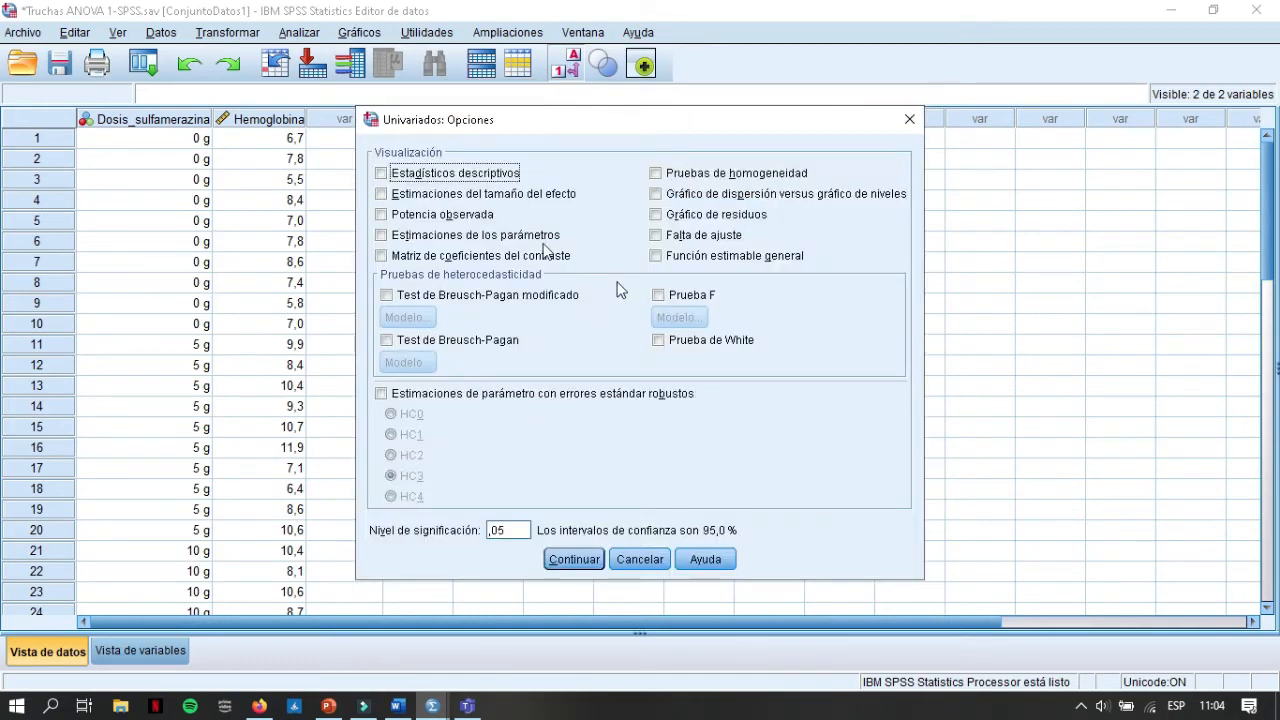
click(465, 174)
click(695, 174)
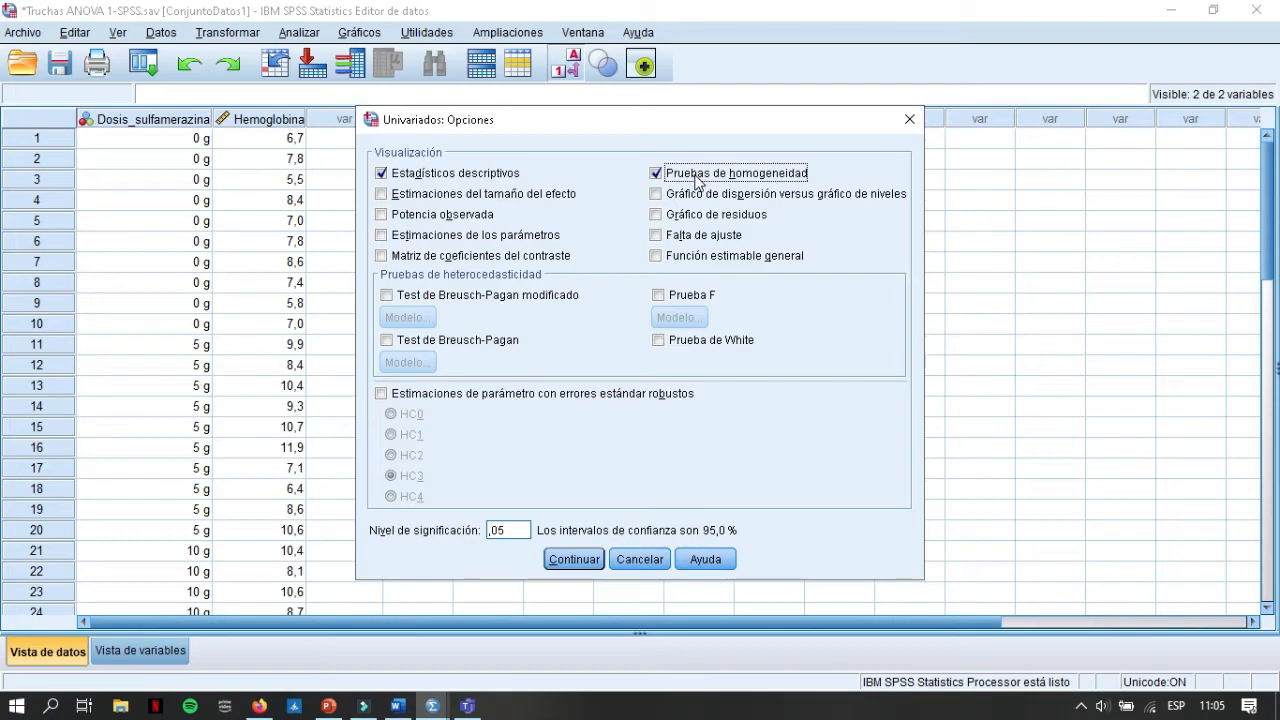
click(727, 195)
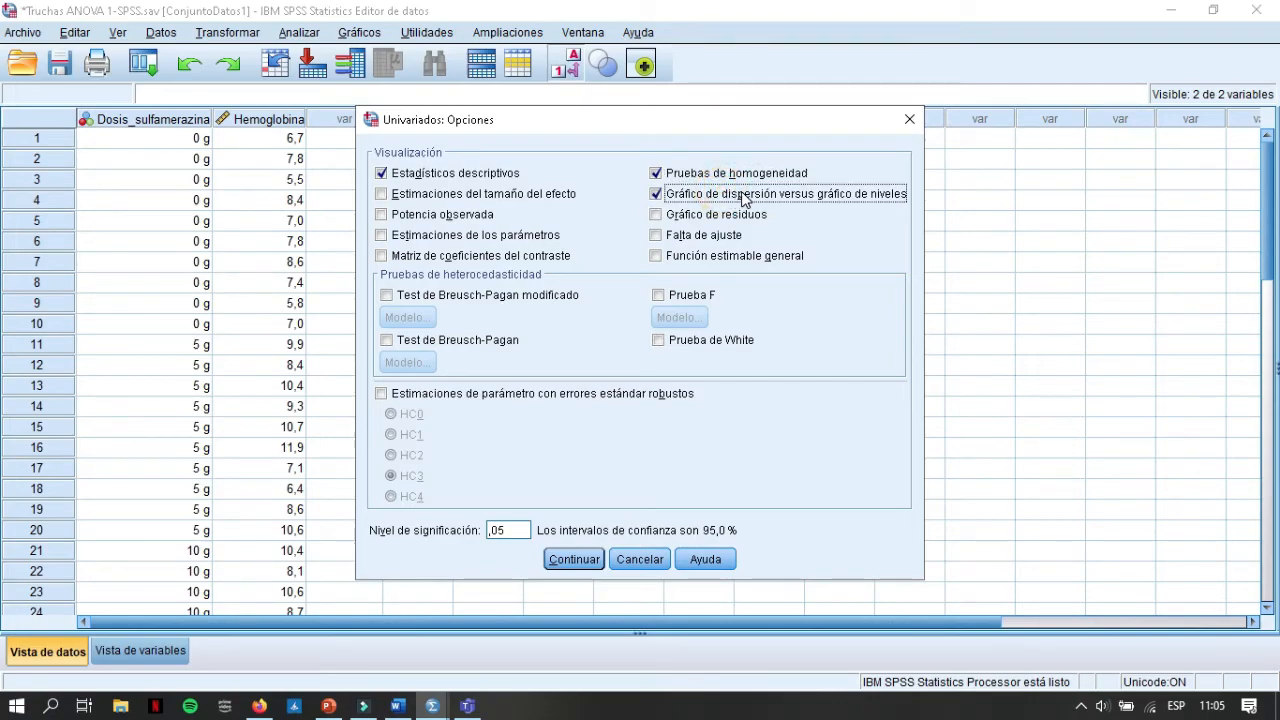
click(590, 562)
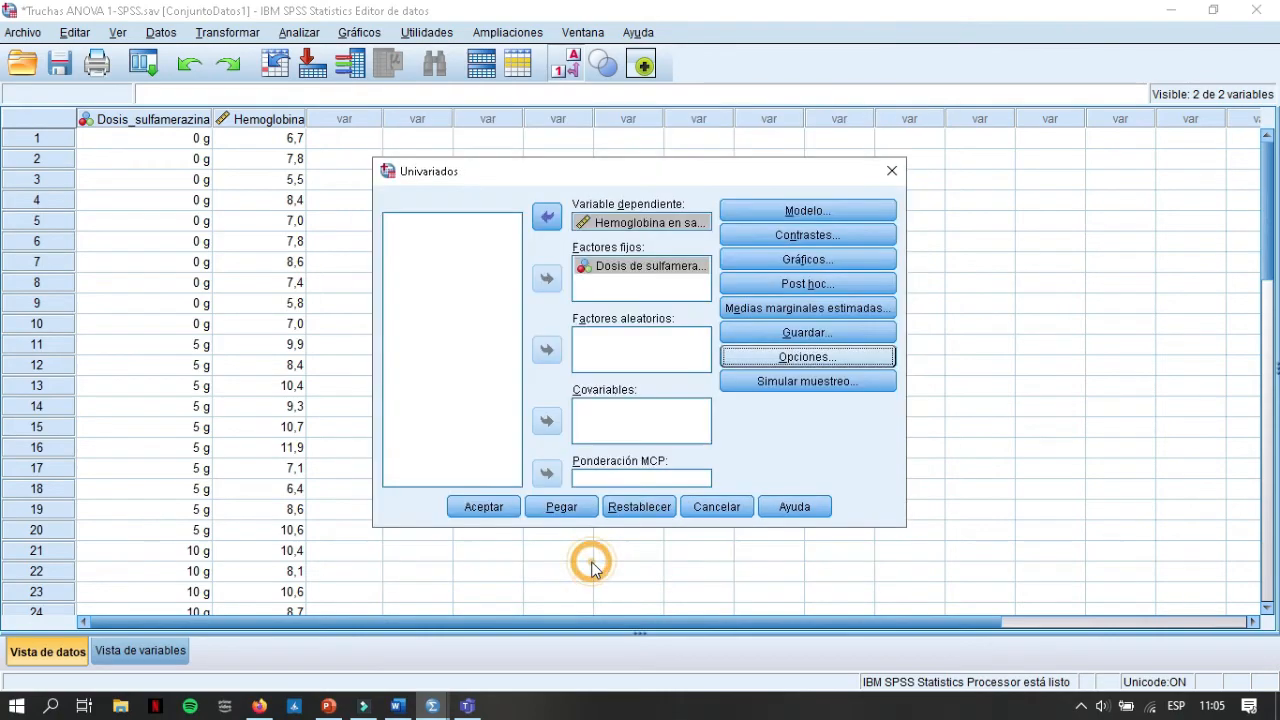
click(500, 512)
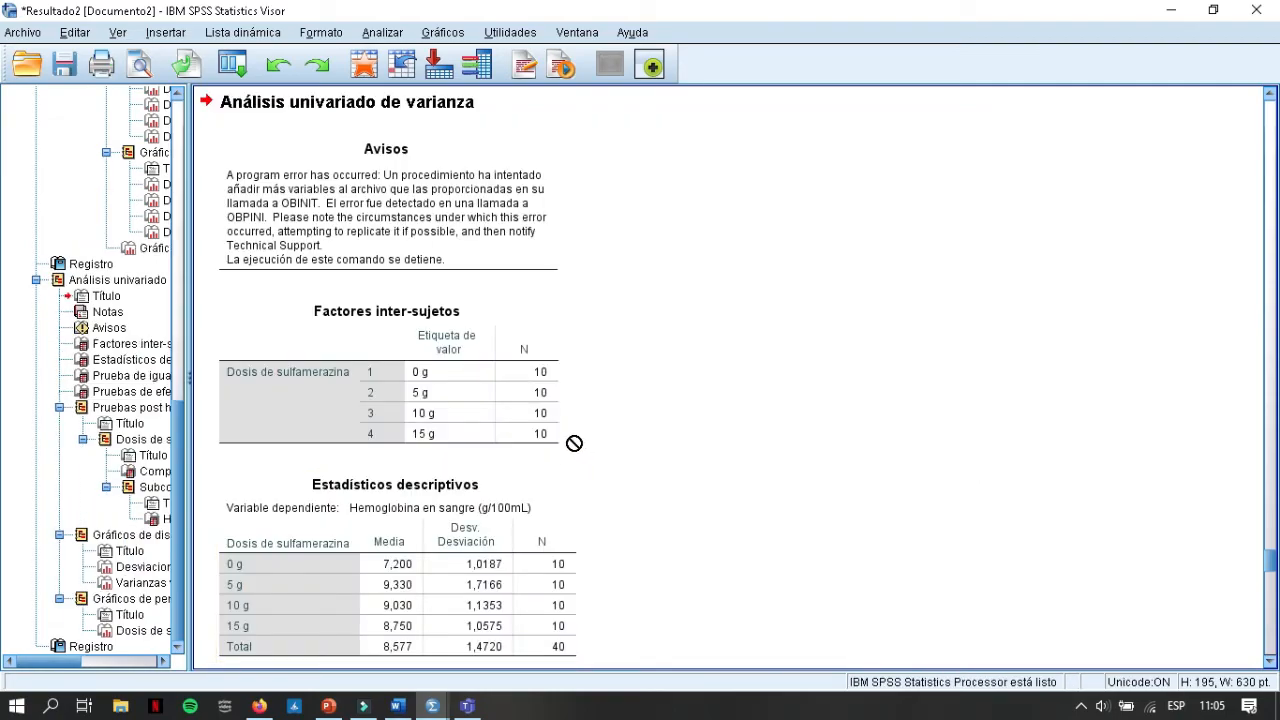
scroll(568, 450, down, 2)
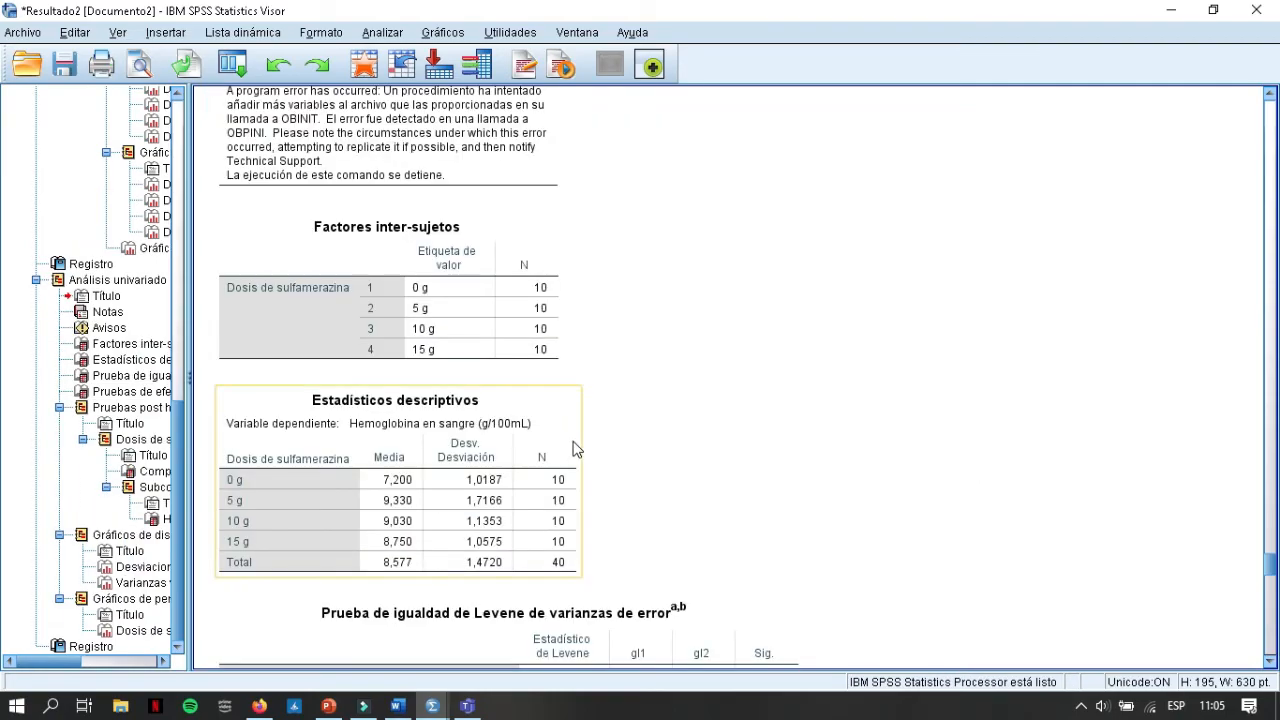
Step: Review the descriptive statistics and highlight the mean-based significance in the Levene test table for hemoglobin
scroll(506, 407, down, 4)
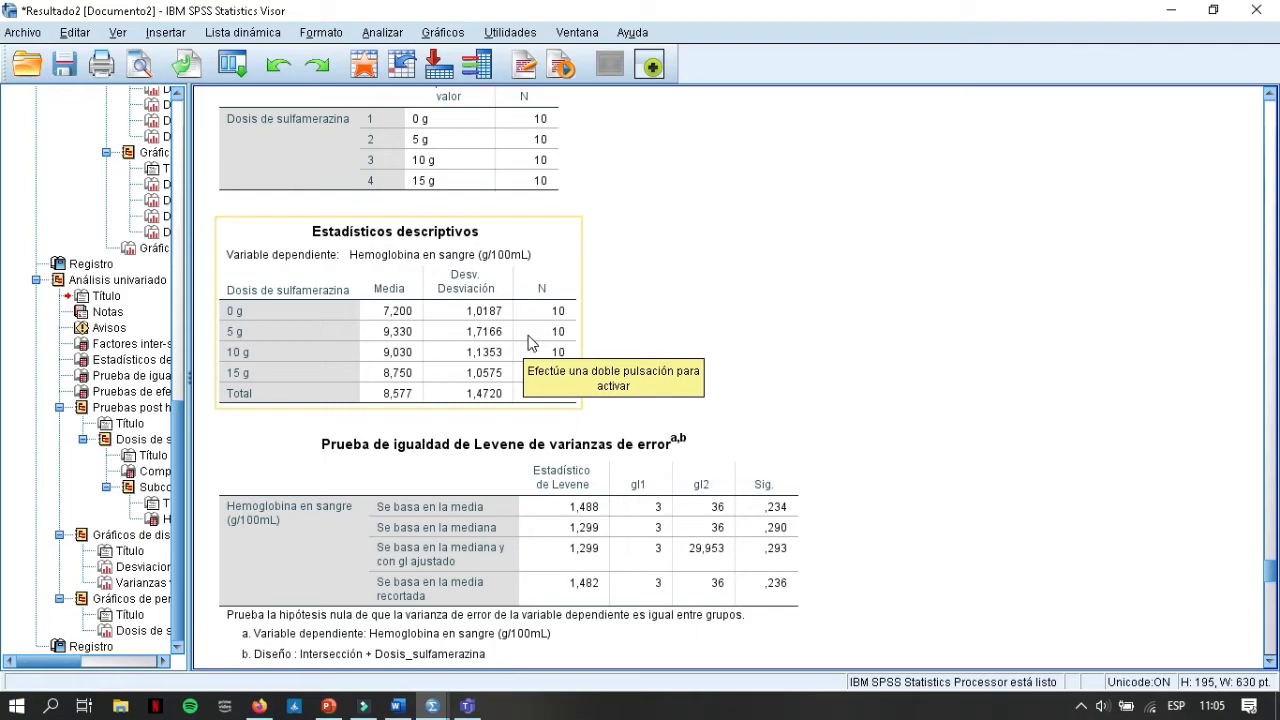
scroll(531, 342, down, 2)
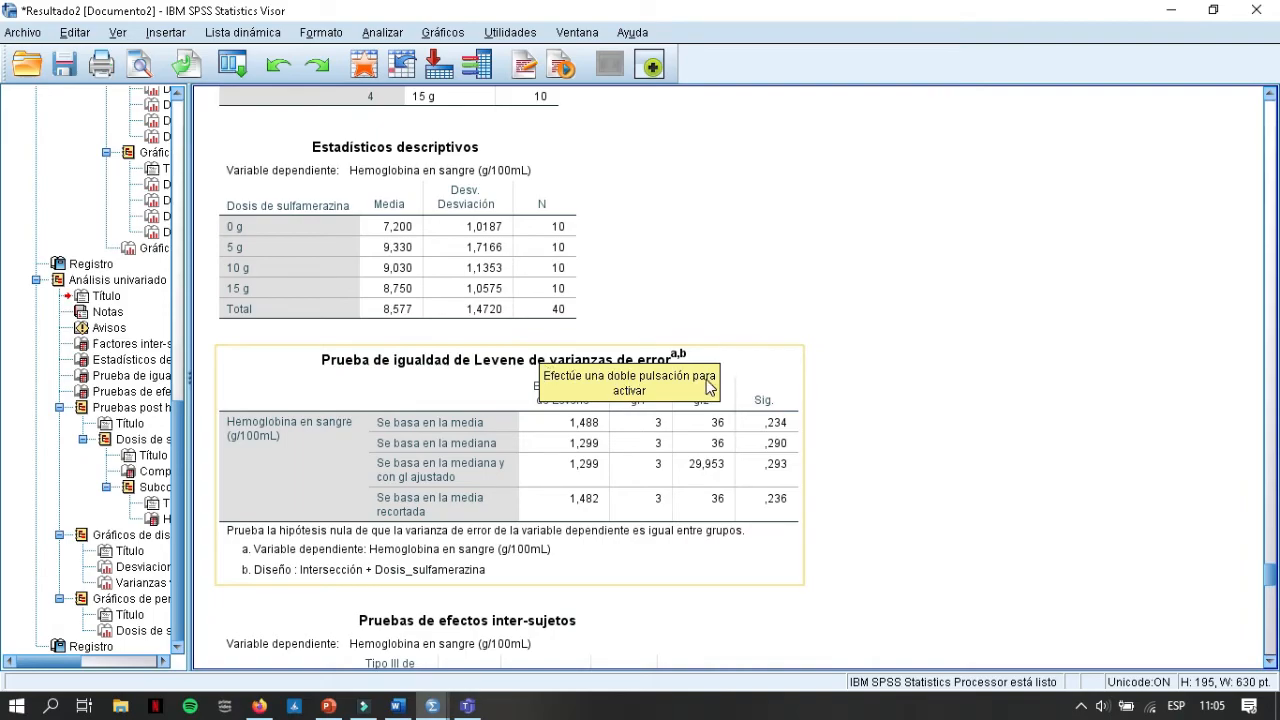
click(779, 432)
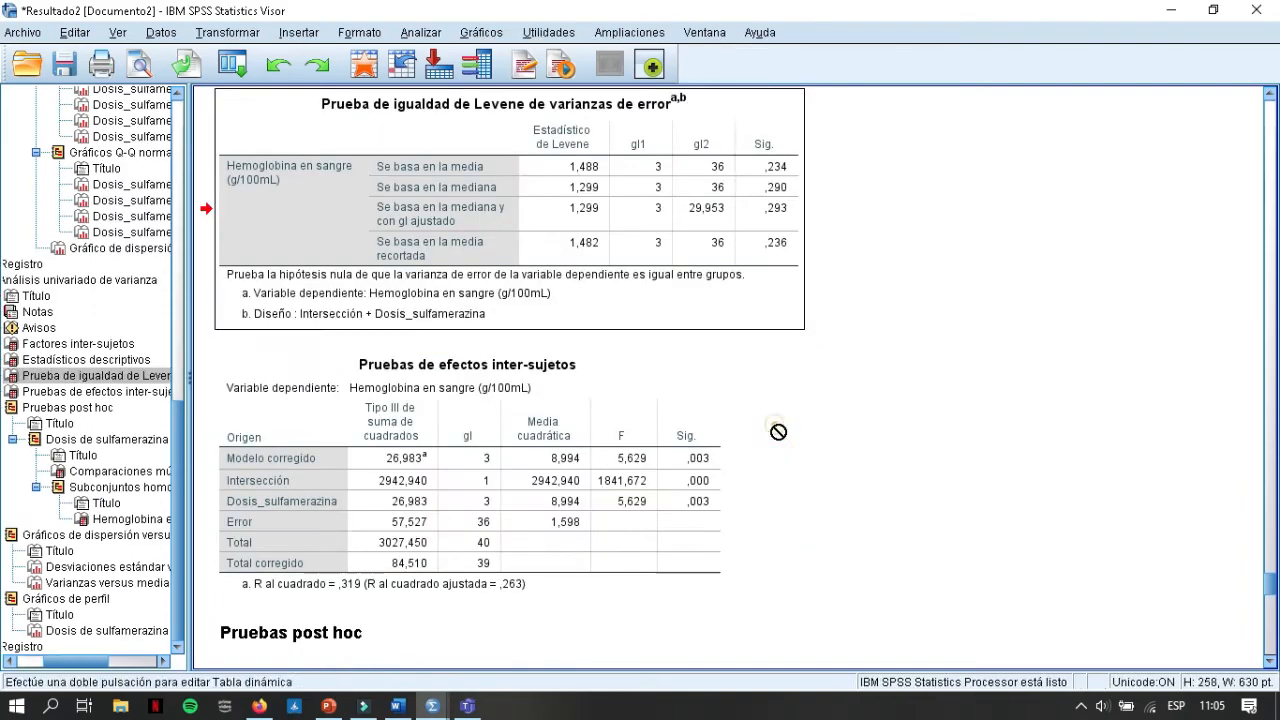
double_click(772, 164)
click(777, 168)
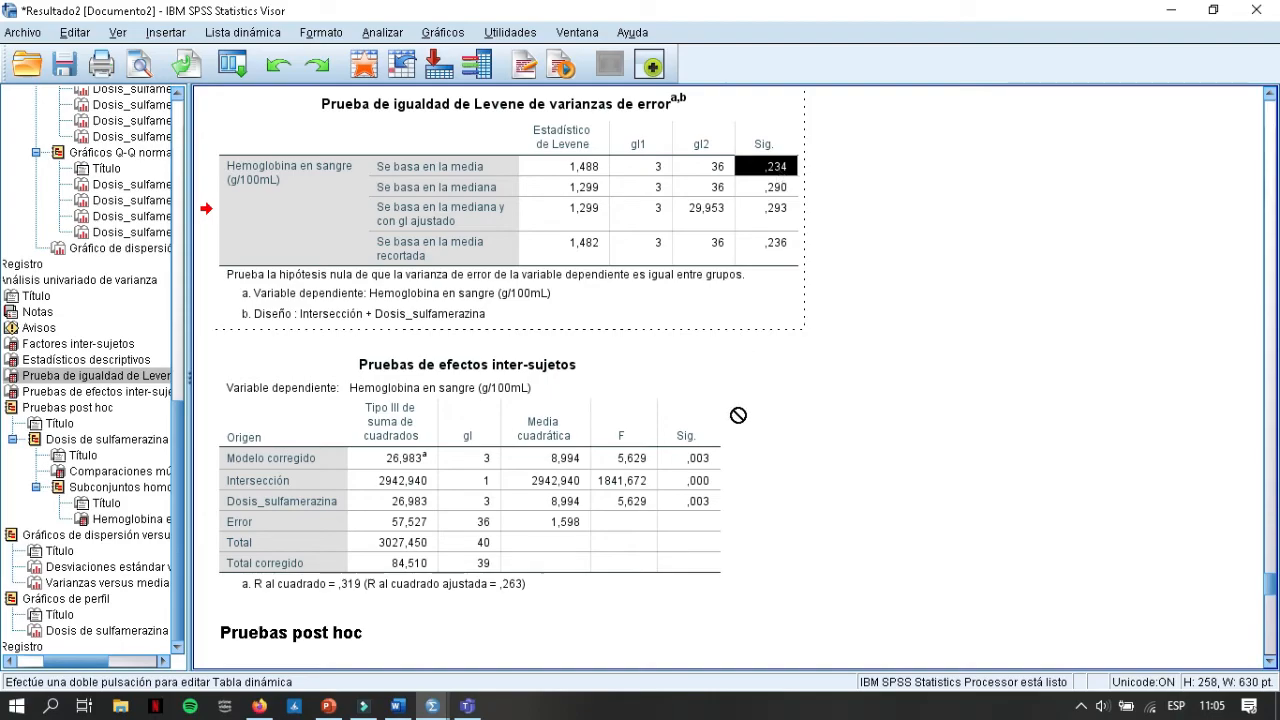
Step: Examine the F and significance of Dosis_sulfamerazina in the inter-subject effects table, and review the Tukey post hoc output
click(633, 440)
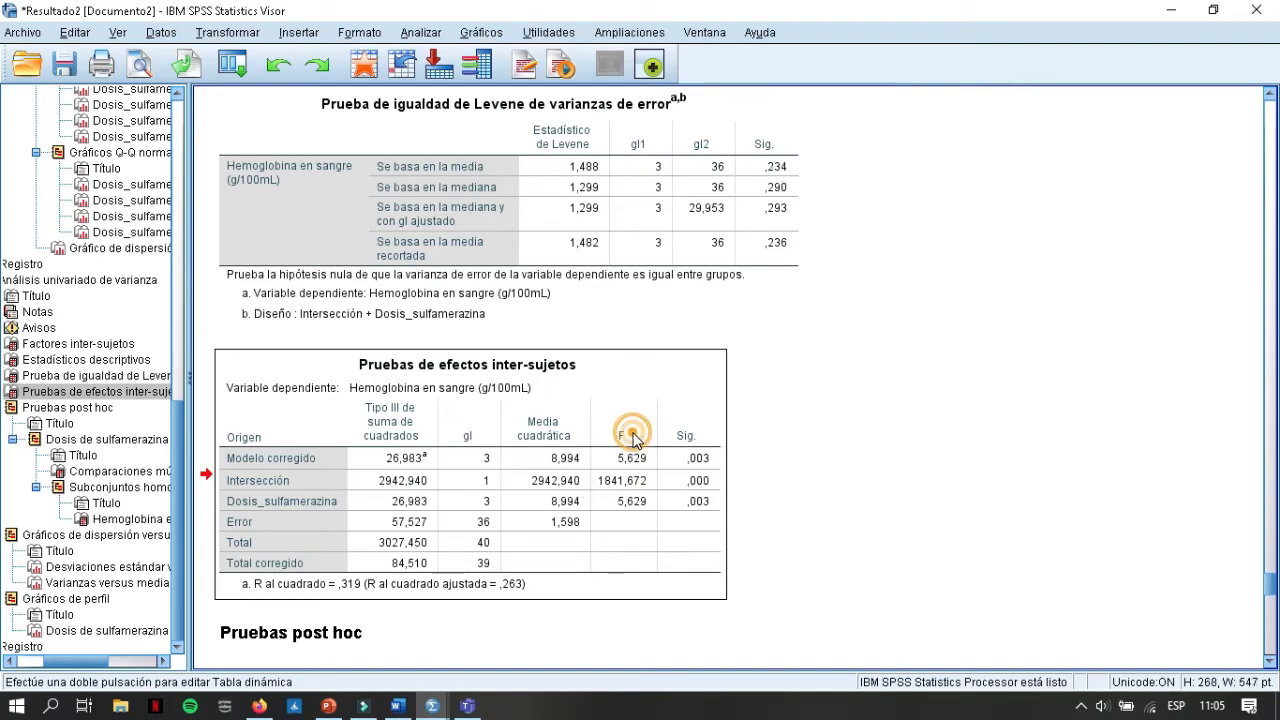
click(692, 503)
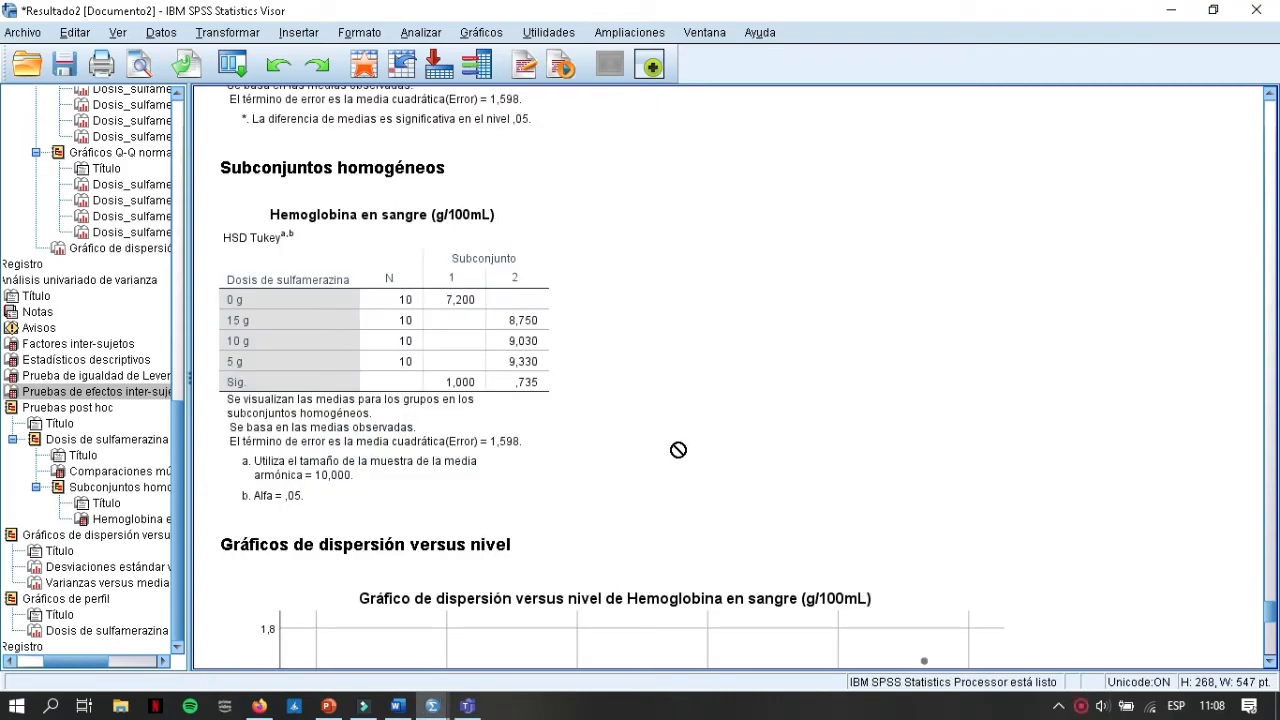
scroll(623, 347, up, 3)
scroll(623, 347, down, 2)
Step: Activate the Tukey homogeneous subsets table and compare the 0 g mean in subset 1 with the 15 g, 10 g and 5 g means in subset 2
click(400, 352)
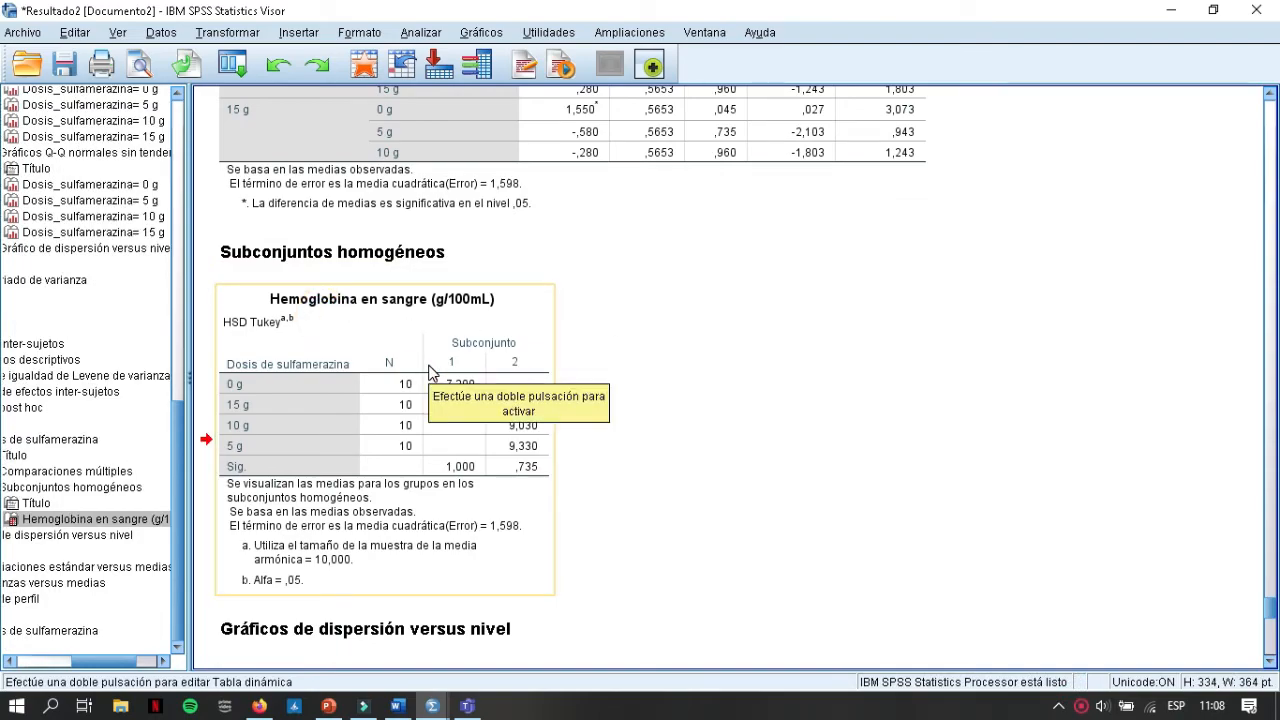
double_click(525, 407)
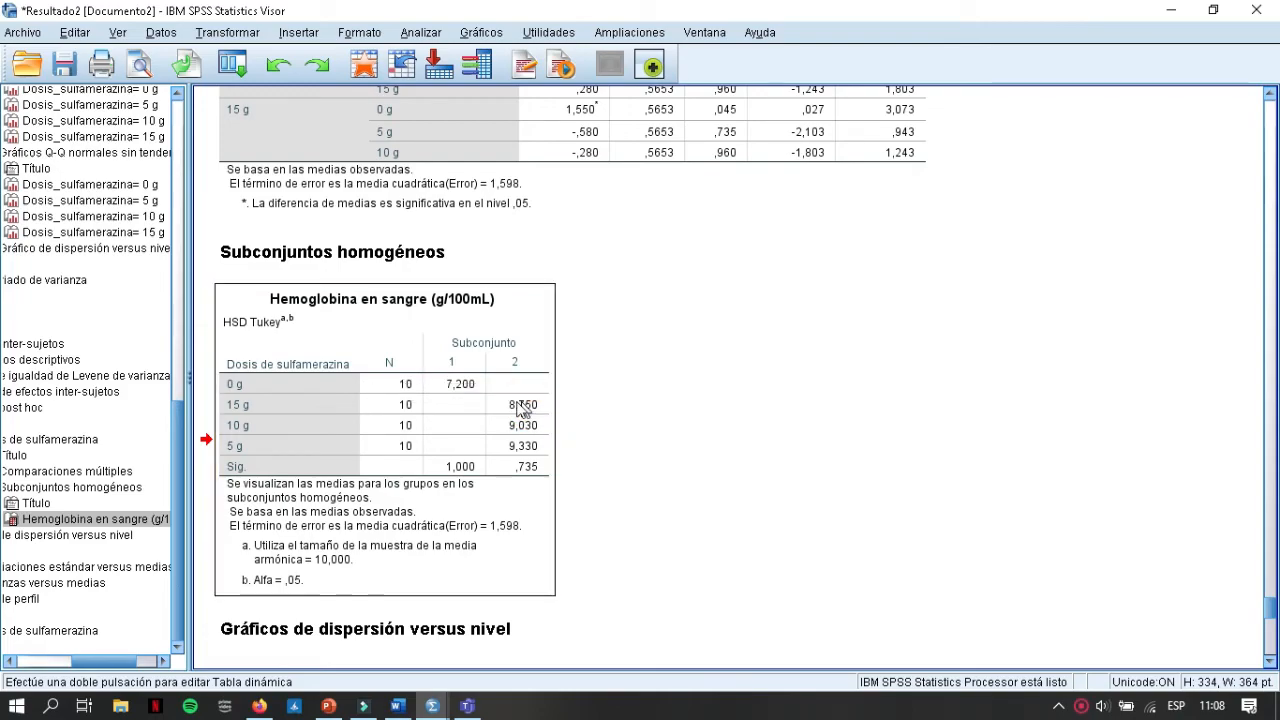
drag(520, 414, 530, 450)
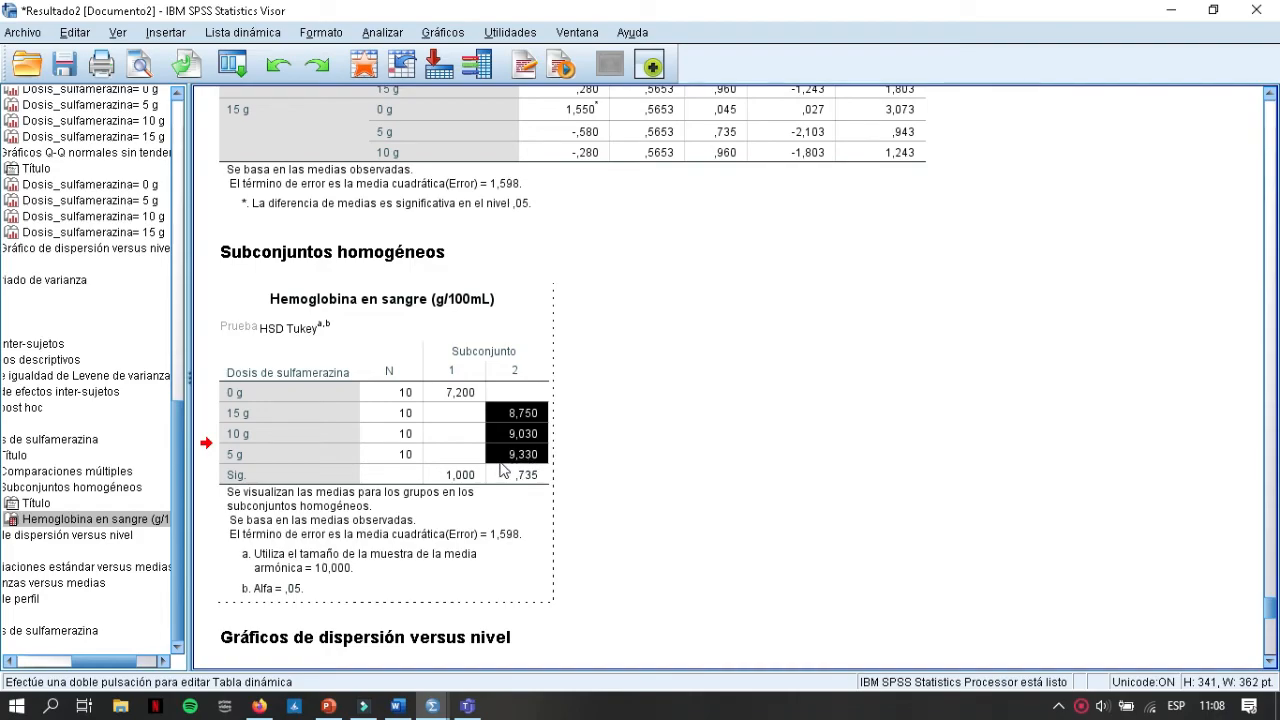
double_click(463, 392)
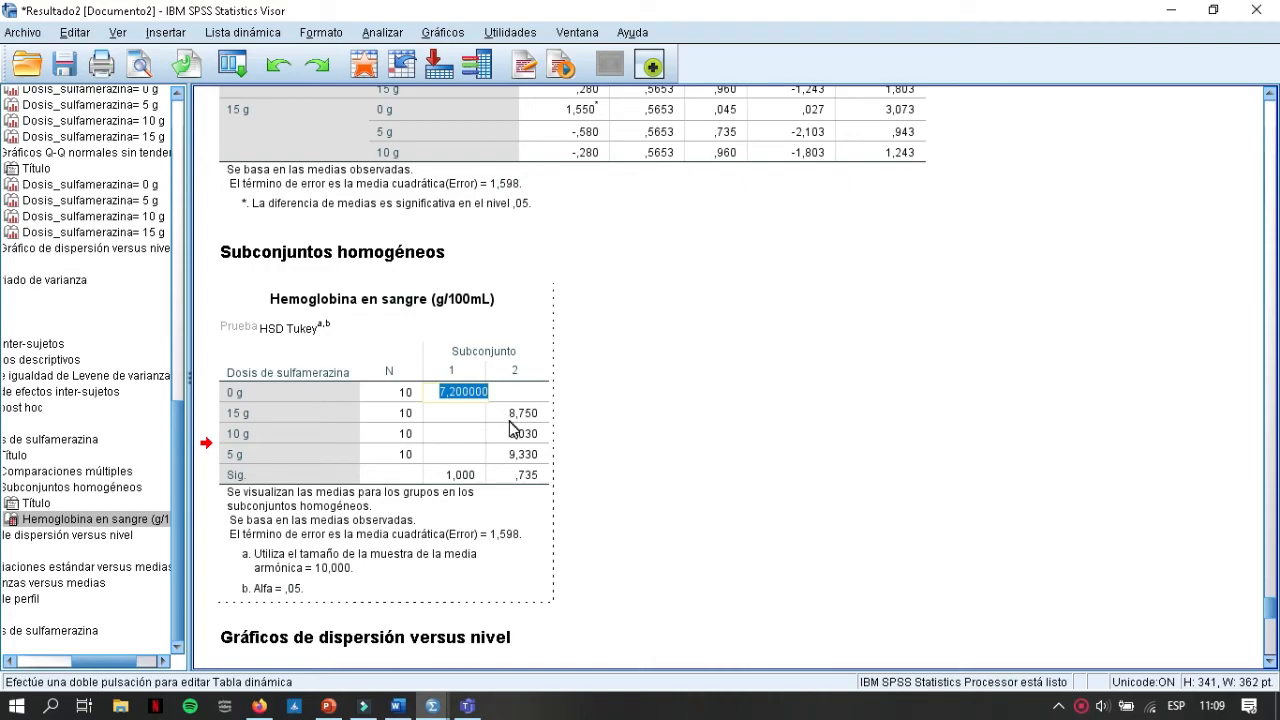
click(459, 399)
click(463, 399)
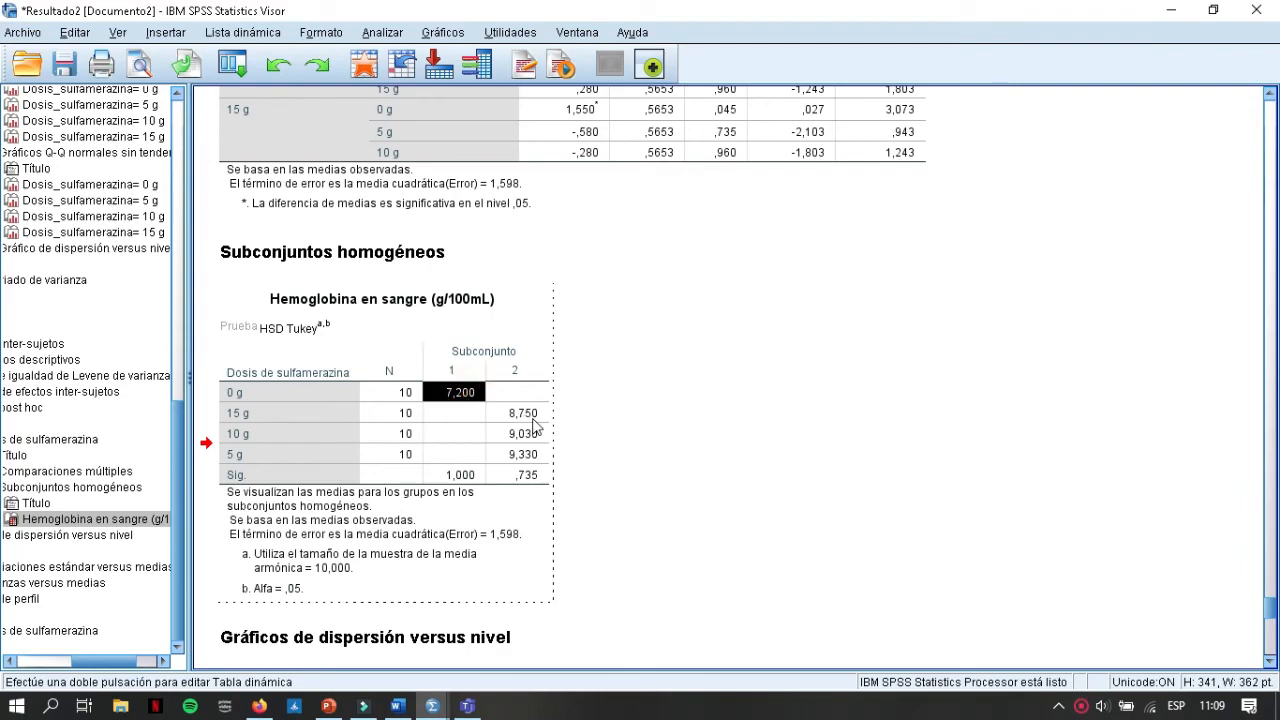
drag(530, 414, 534, 457)
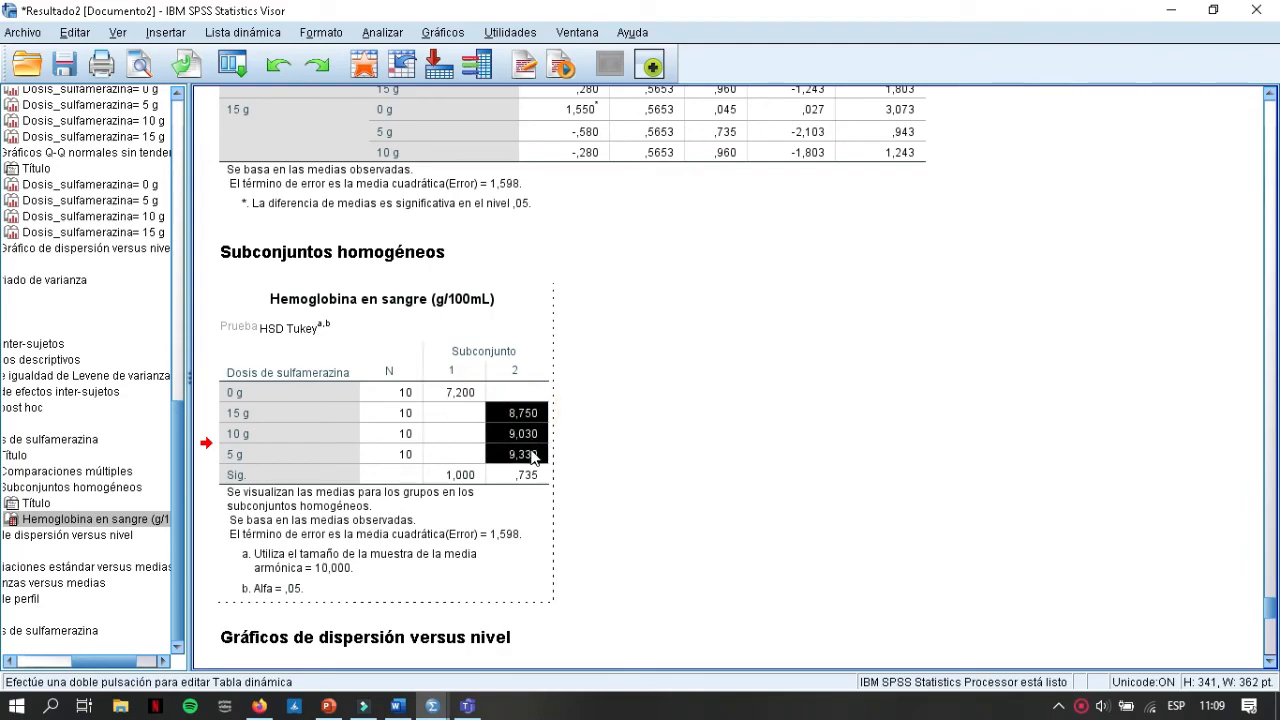
right_click(534, 457)
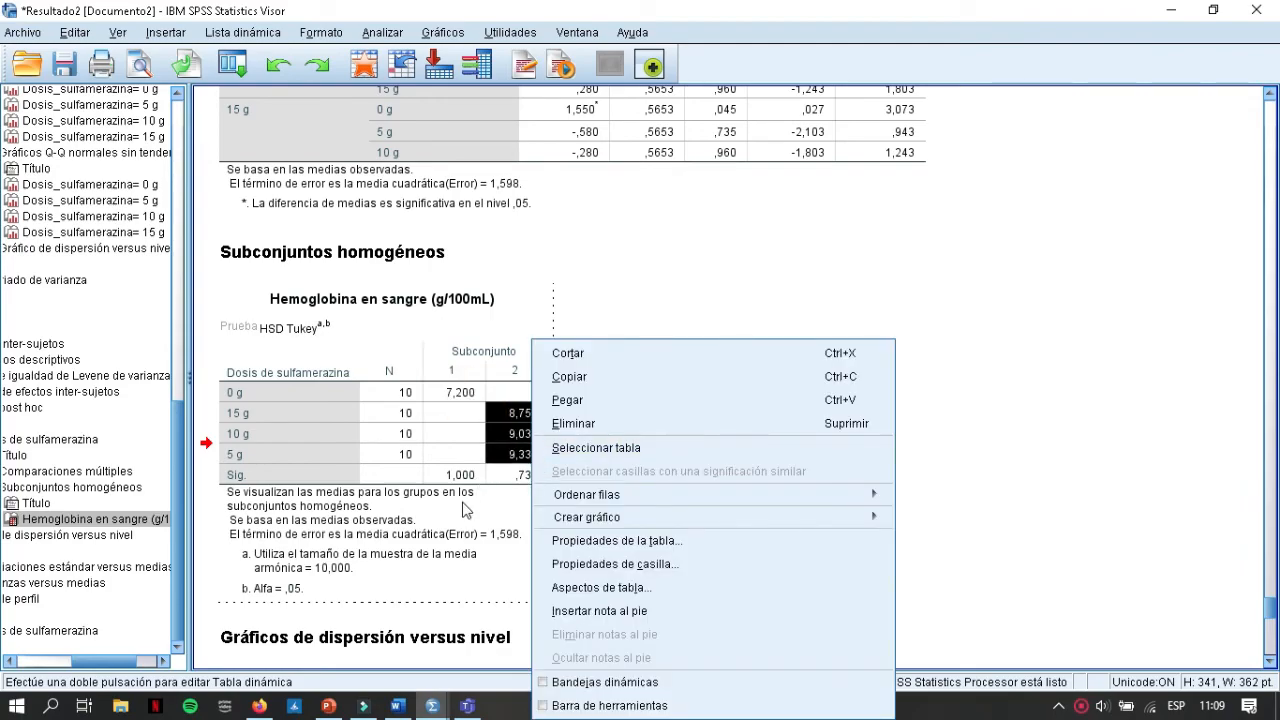
Step: Examine the spread-versus-level plots and the profile plot of estimated marginal hemoglobin means by sulfamerazine dose
scroll(820, 380, down, 7)
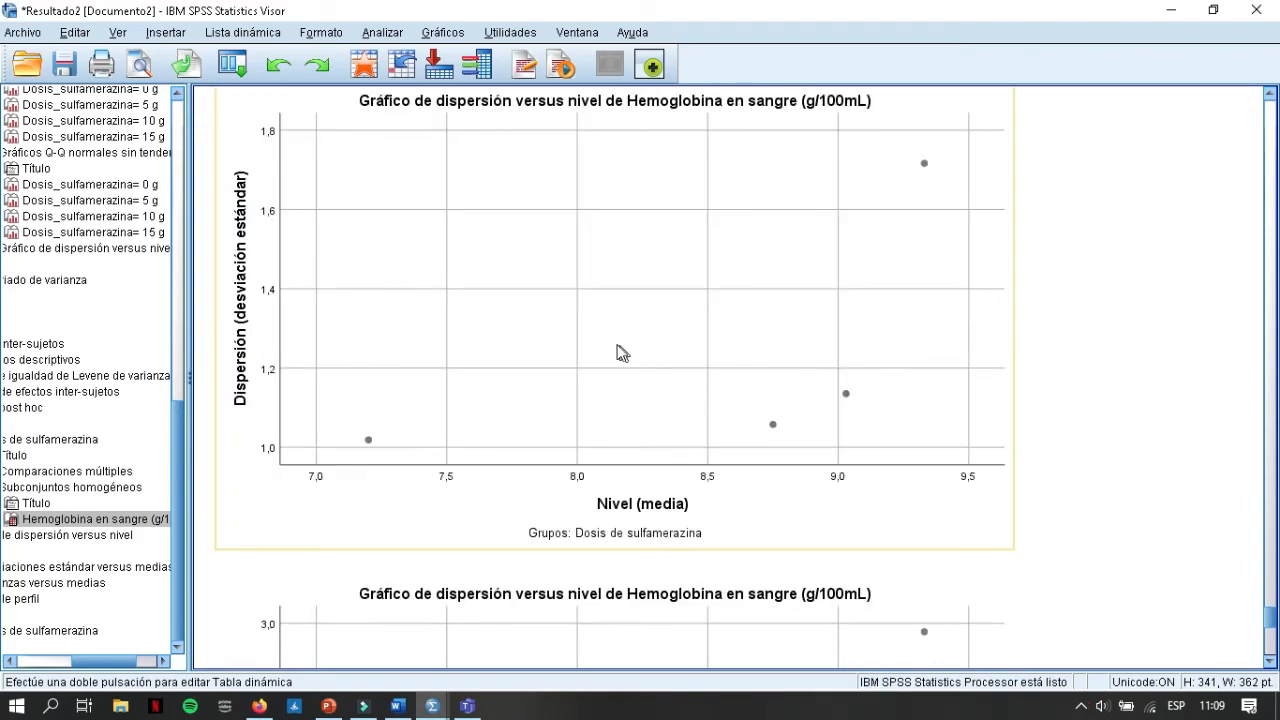
scroll(616, 332, down, 4)
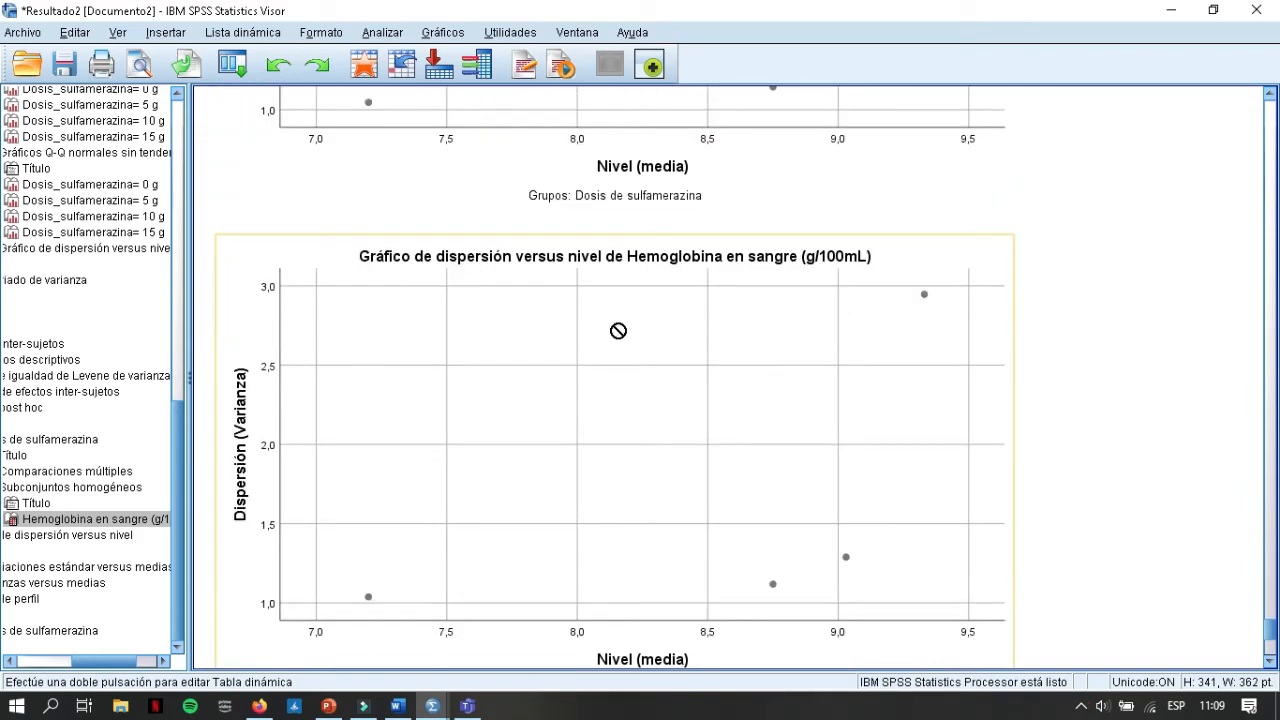
scroll(620, 332, up, 3)
scroll(622, 326, up, 3)
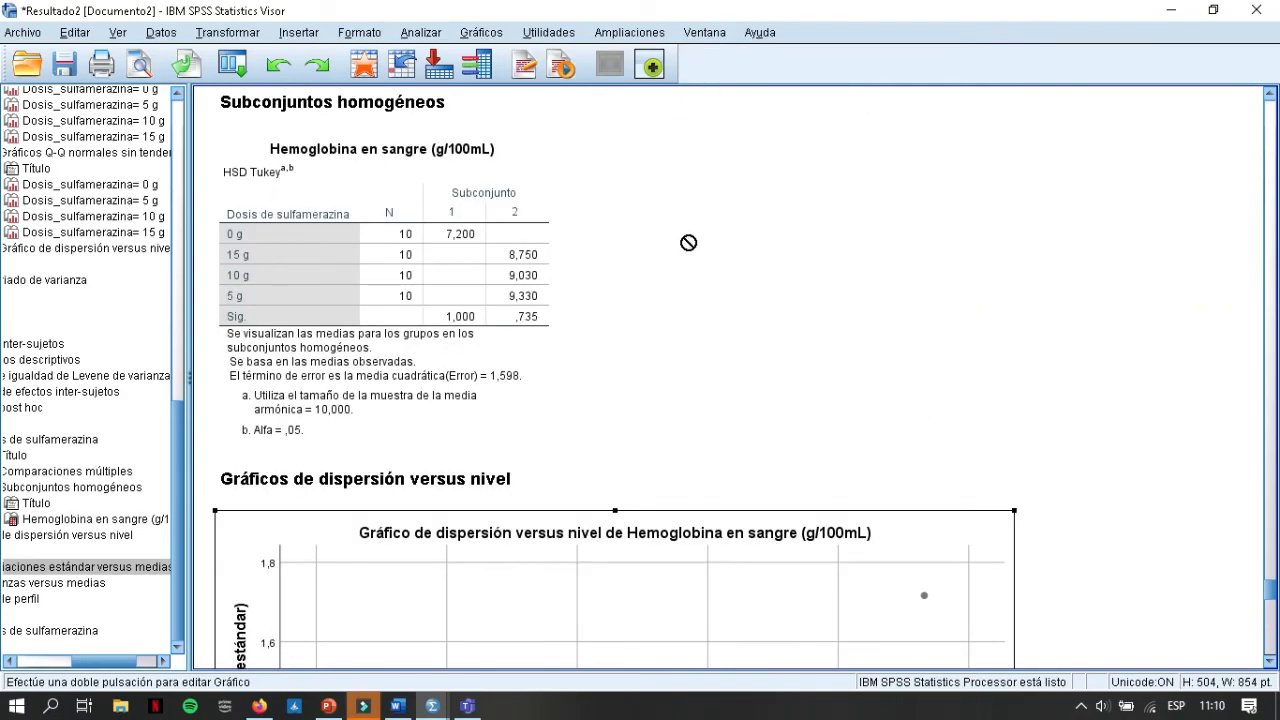
scroll(700, 265, down, 10)
scroll(700, 262, down, 6)
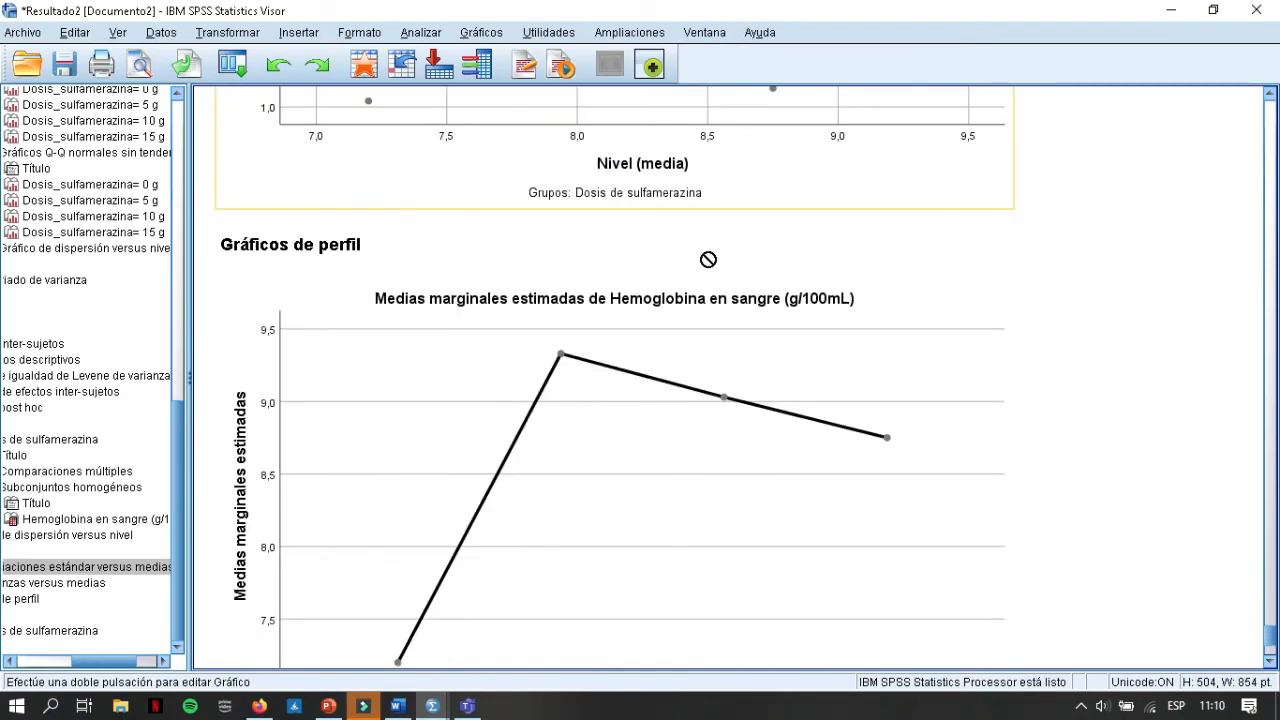
click(700, 249)
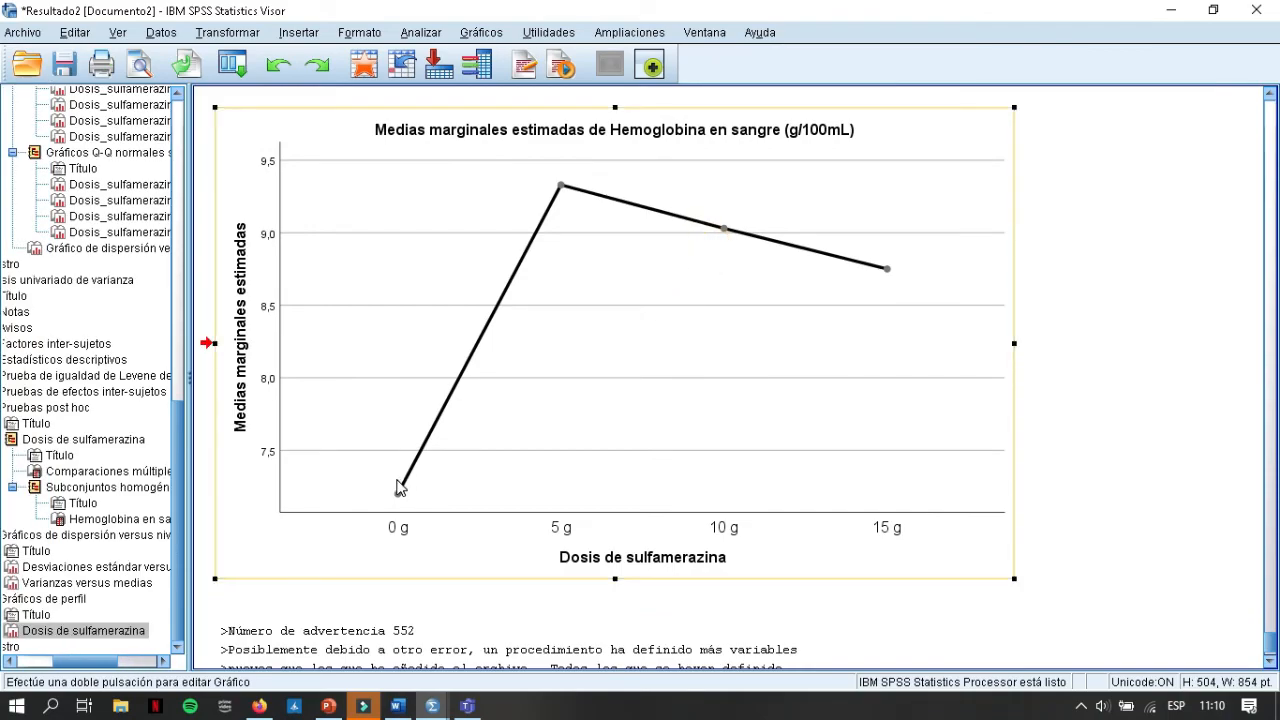